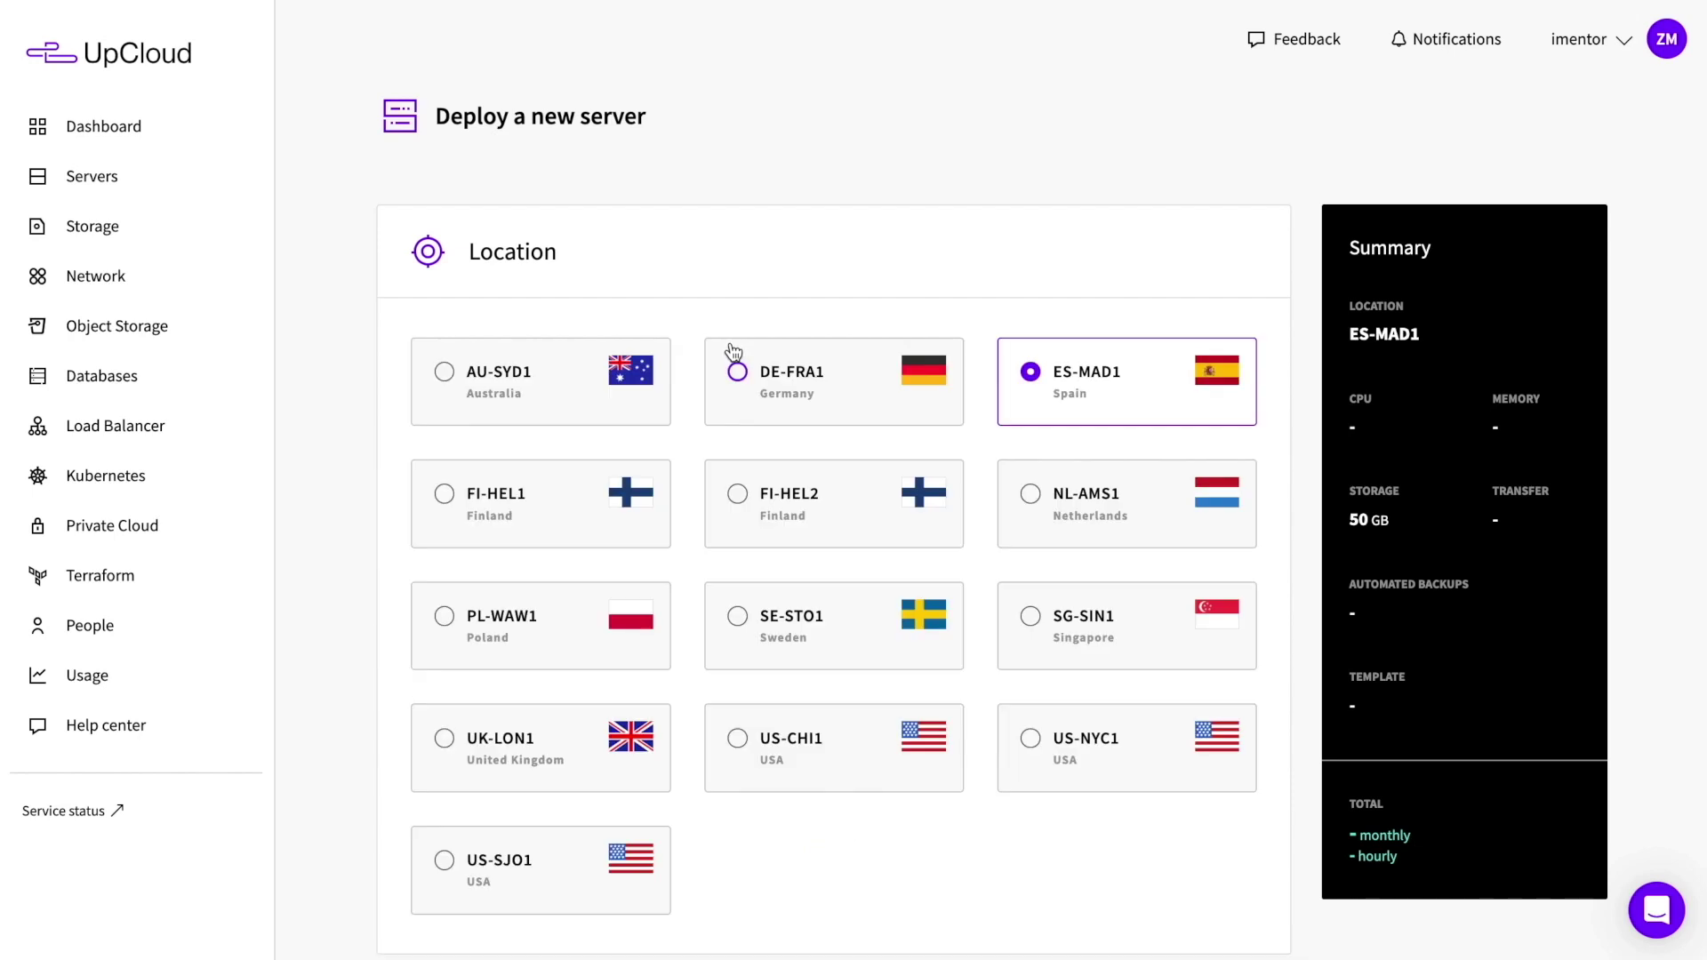
# - Choose the UK-LON1 location and the general purpose plan with 1 core, 1 GB memory and 25 GB storage
pyautogui.scroll(-1, 733, 351)
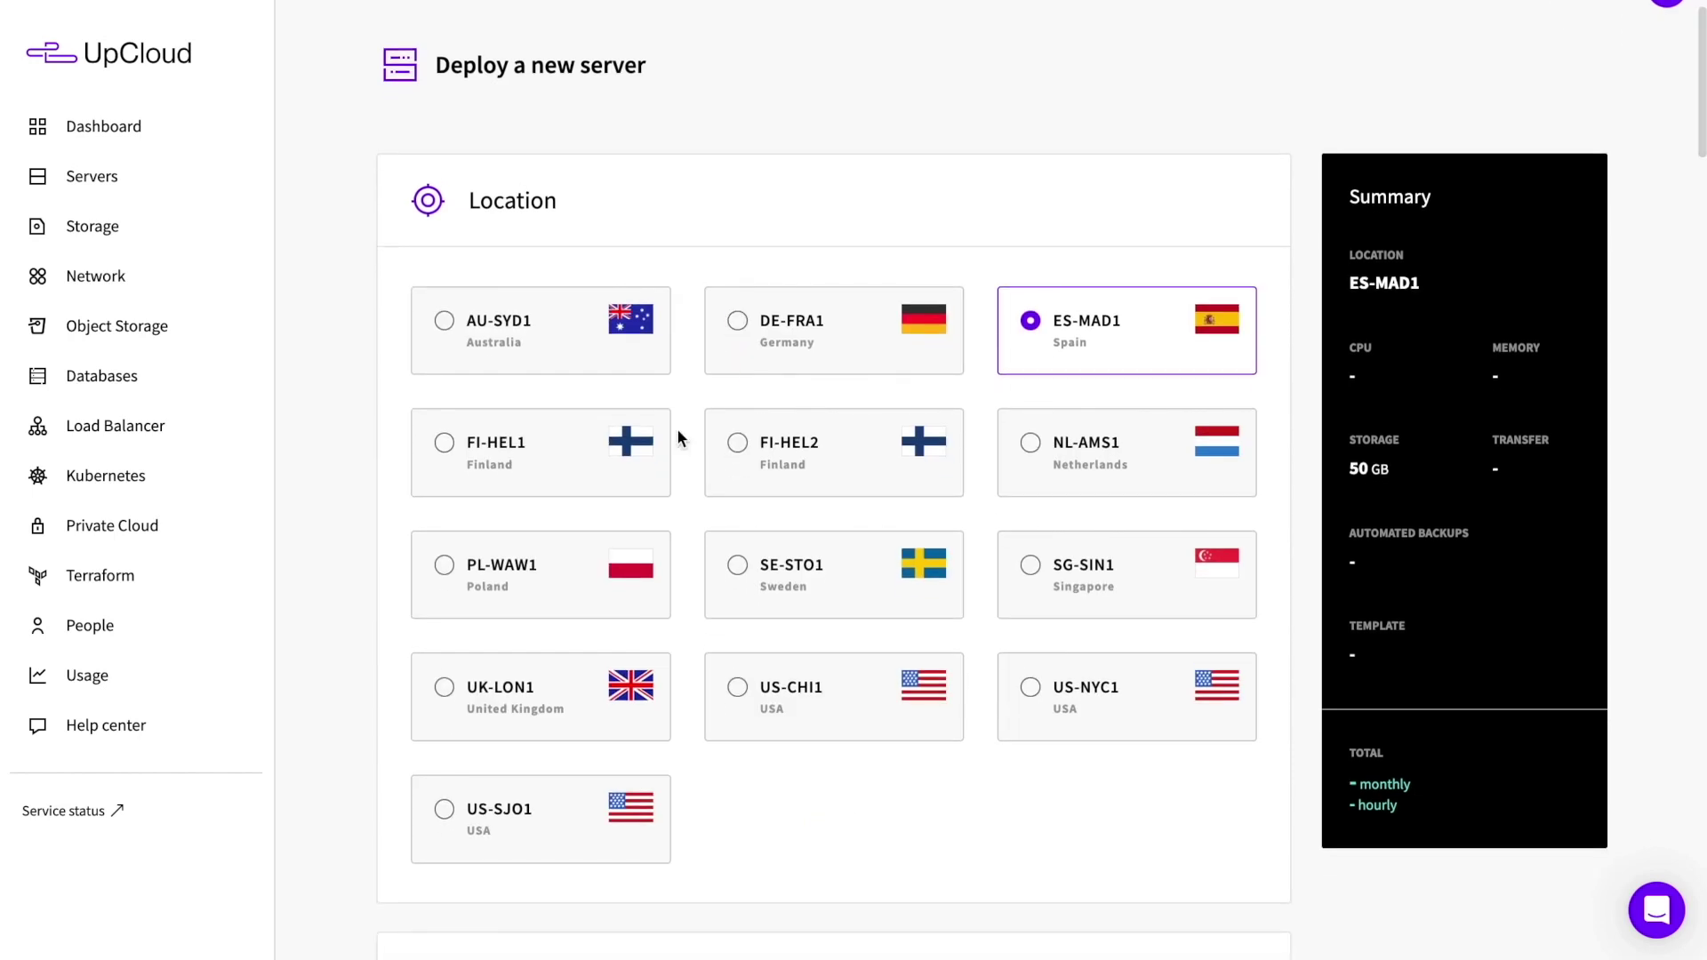
pyautogui.click(501, 700)
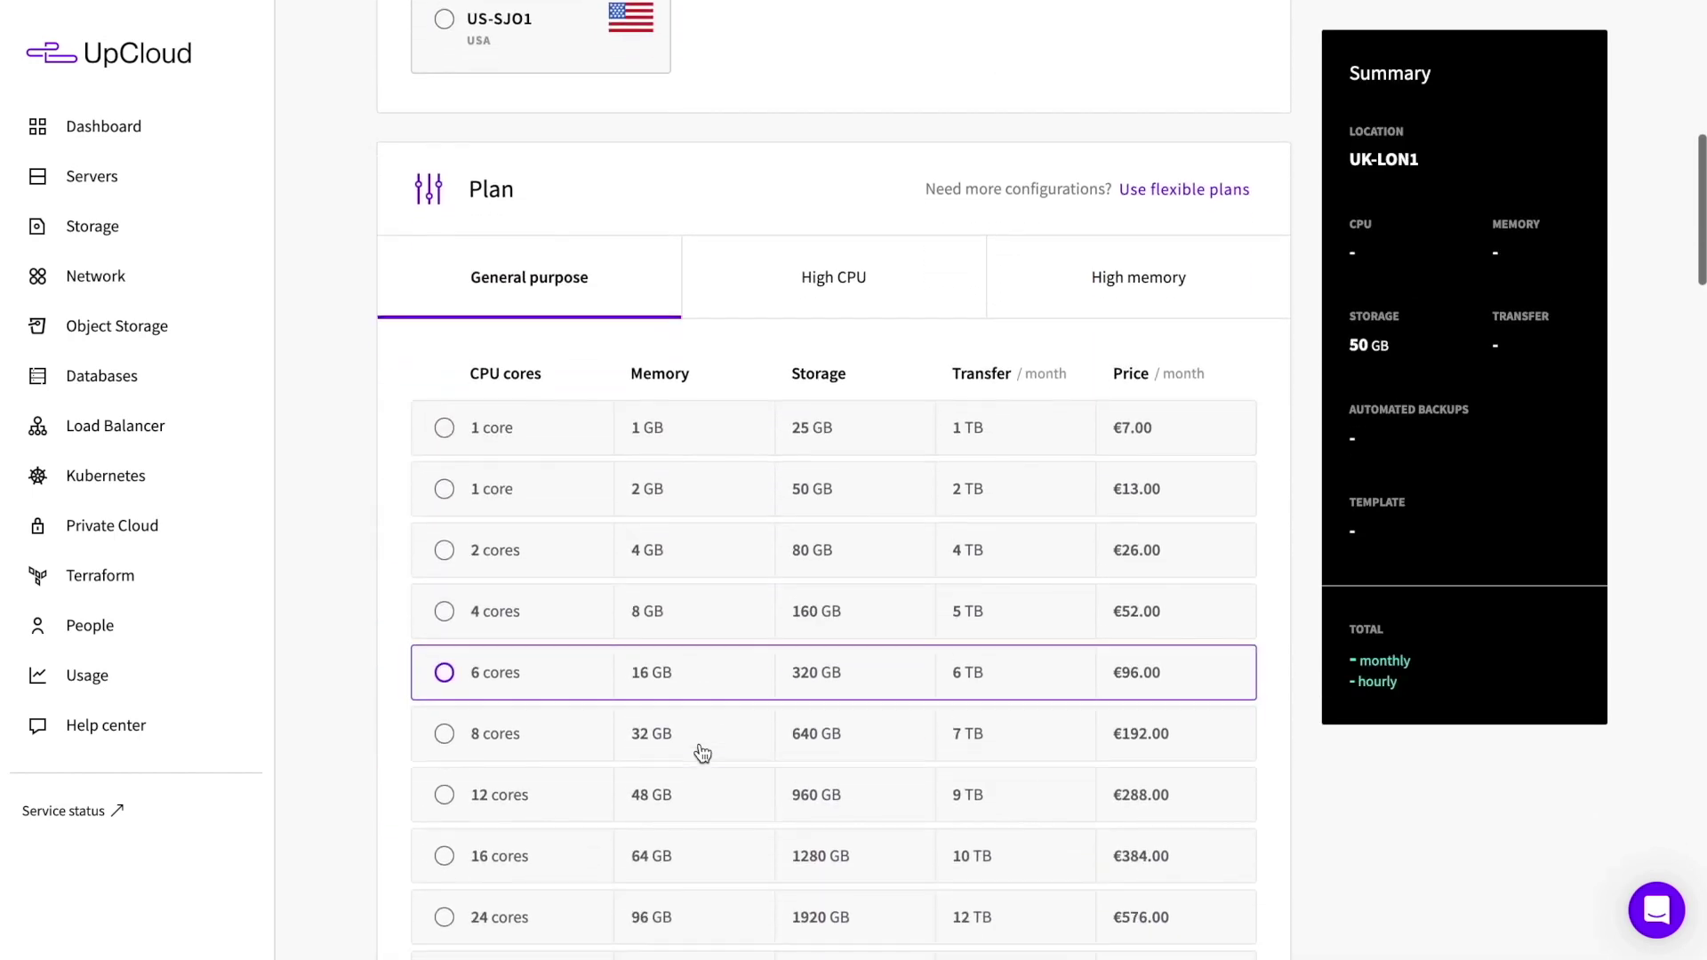
pyautogui.click(544, 390)
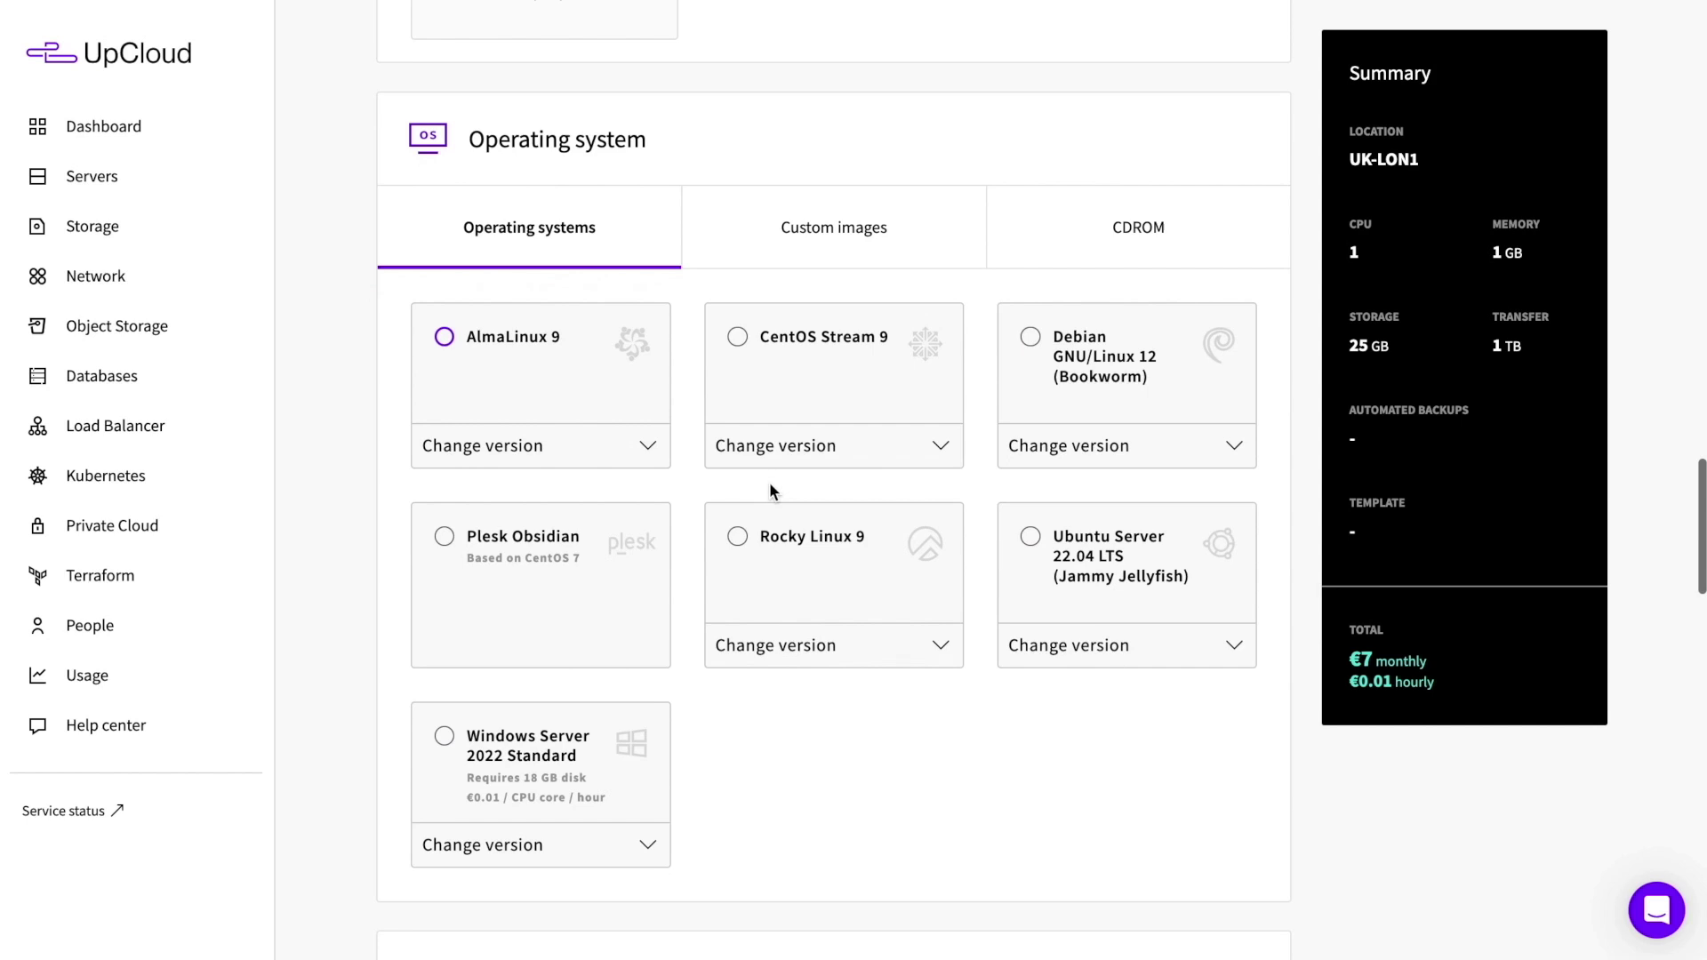
# - Select Ubuntu Server 22.04 LTS (Jammy Jellyfish) as the operating system and check its version options
pyautogui.click(1031, 536)
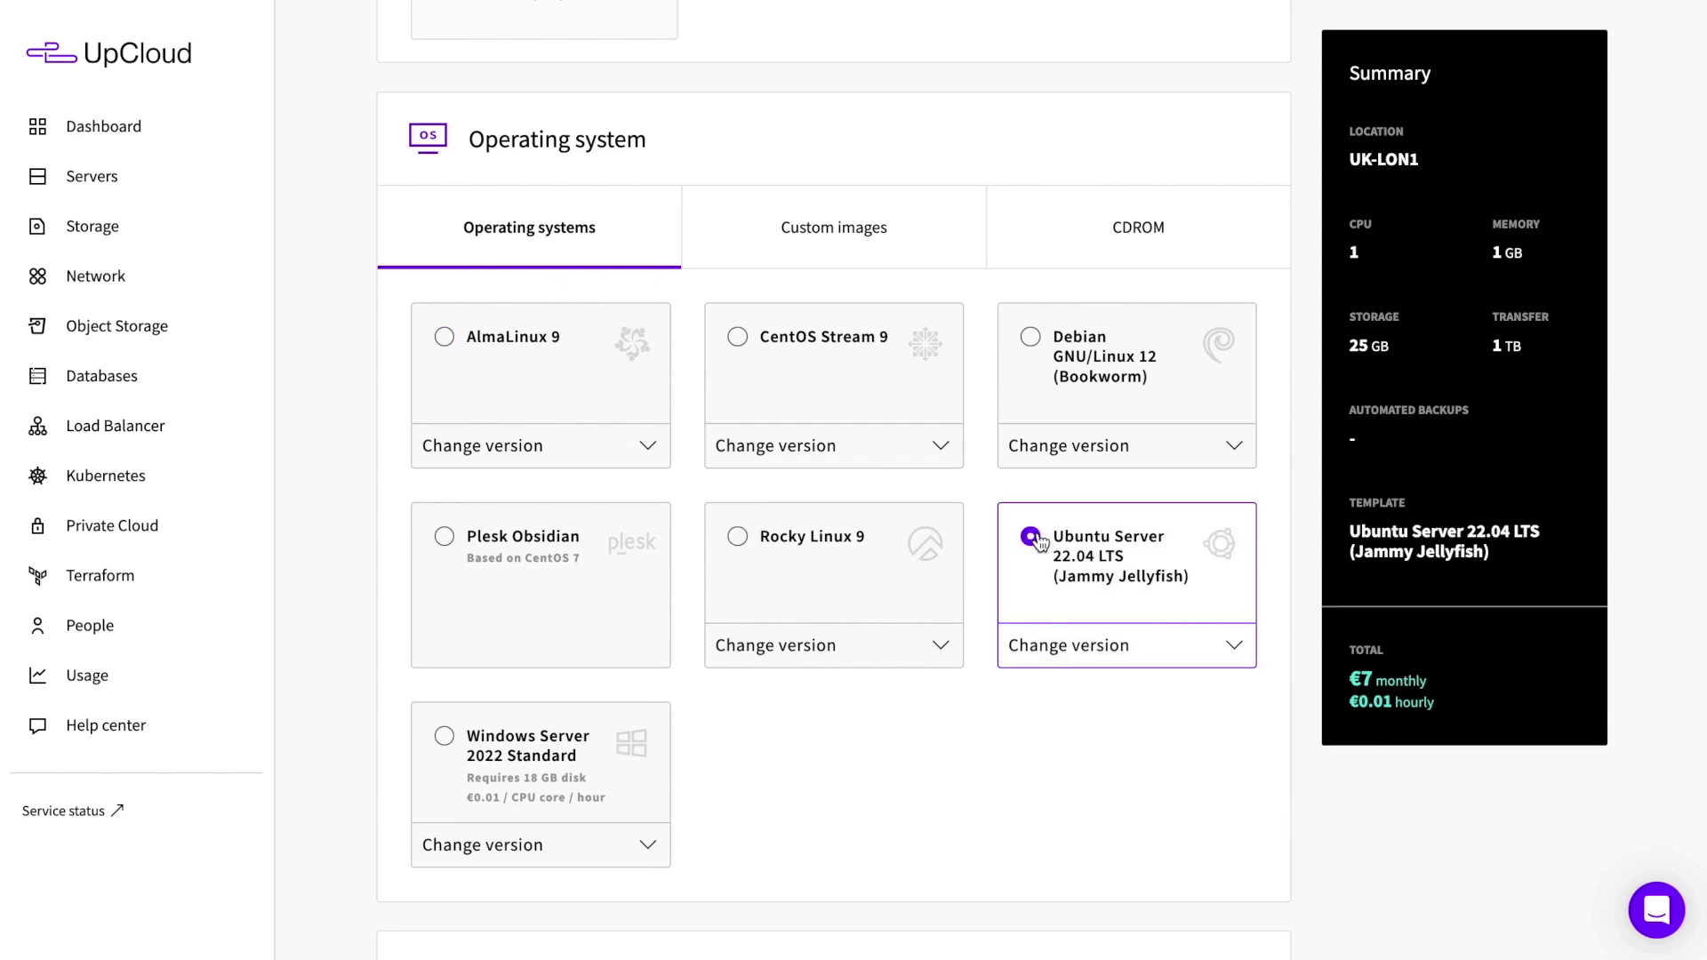
pyautogui.click(1237, 651)
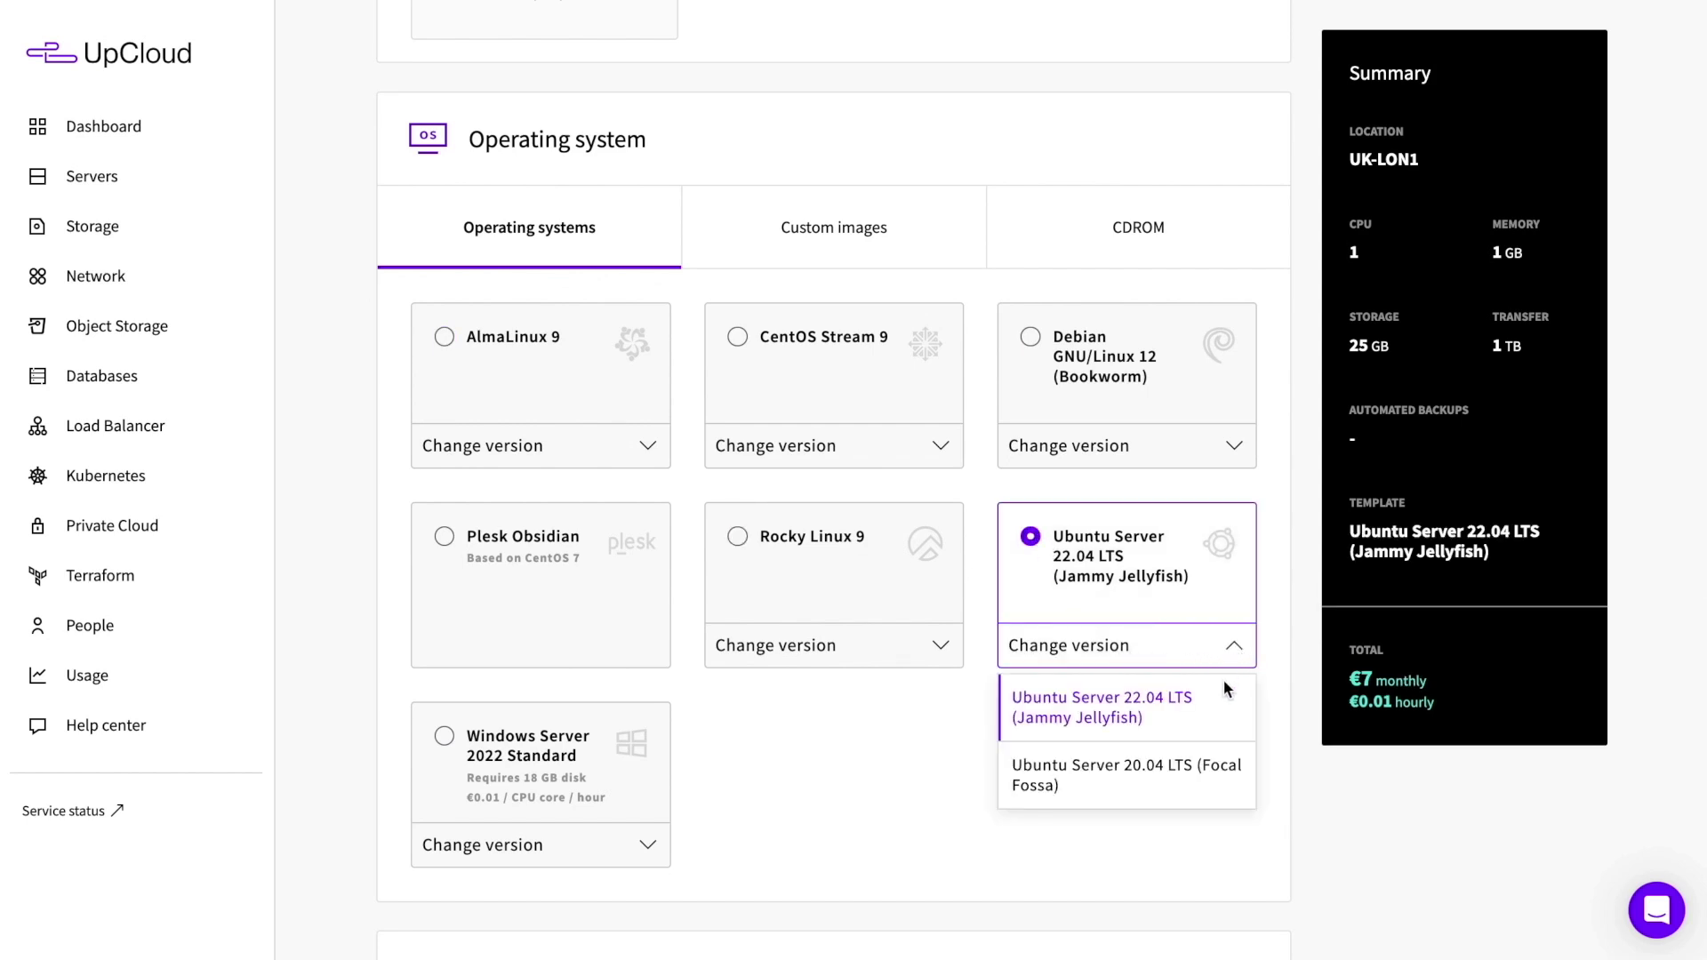
pyautogui.click(893, 725)
# - Enable the Mac SSH key for logging in to the new server
pyautogui.scroll(-4, 893, 724)
pyautogui.scroll(-8, 892, 727)
pyautogui.scroll(-7, 893, 724)
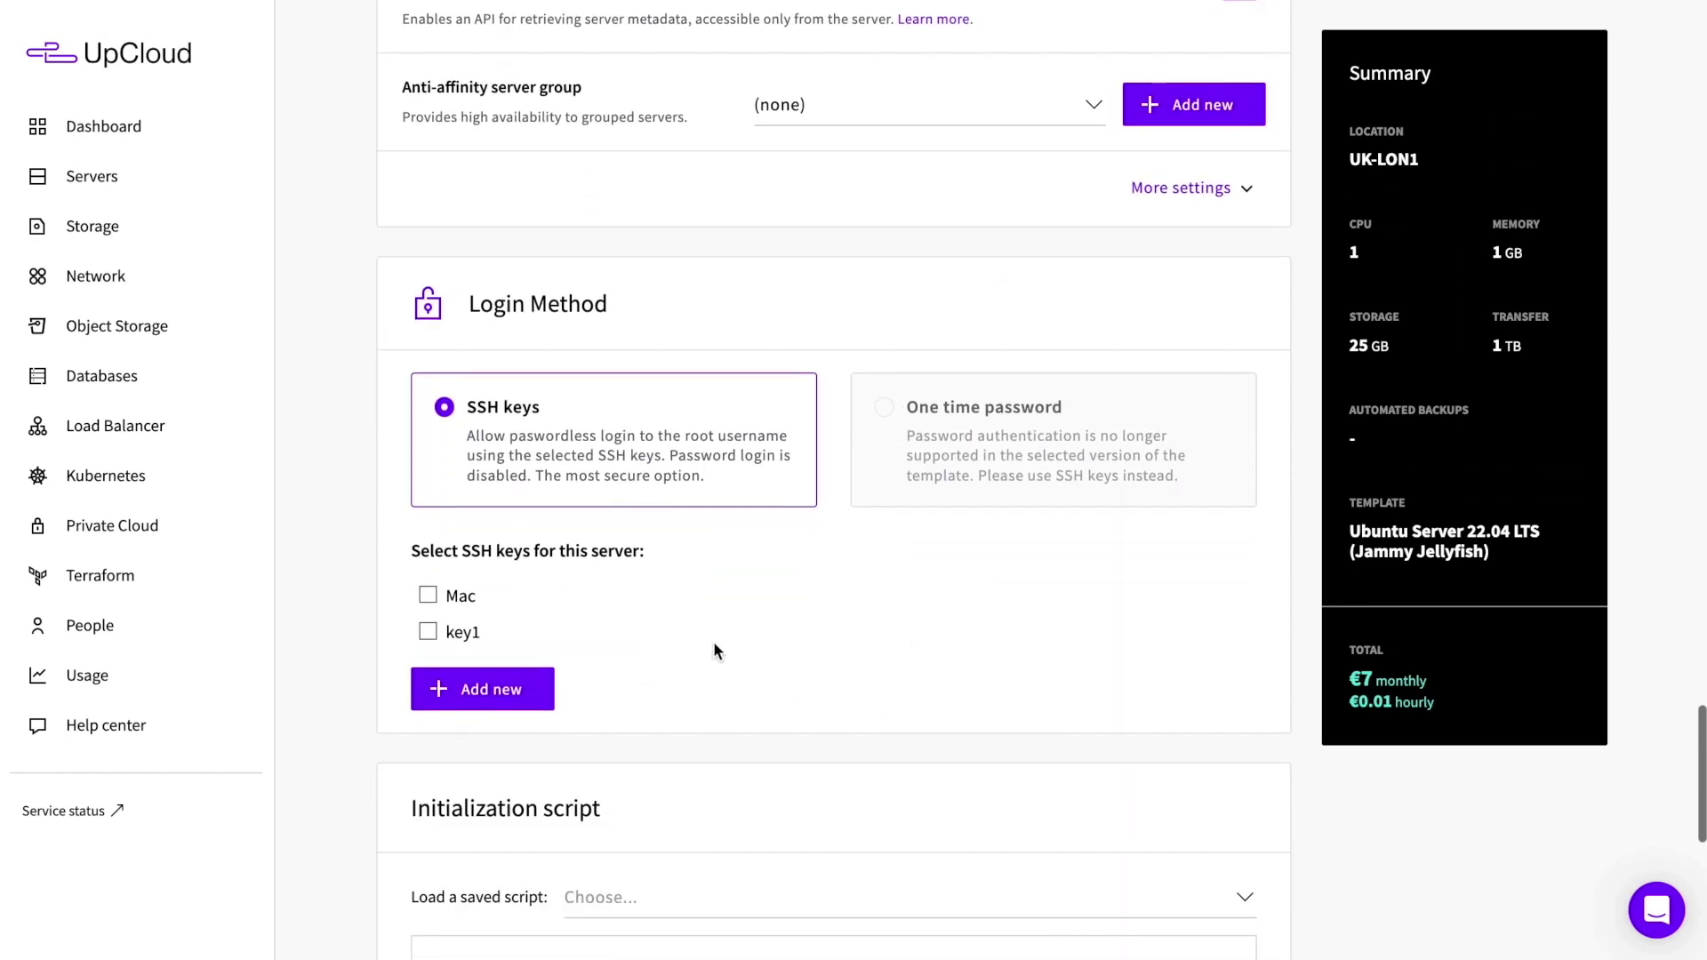
pyautogui.click(432, 596)
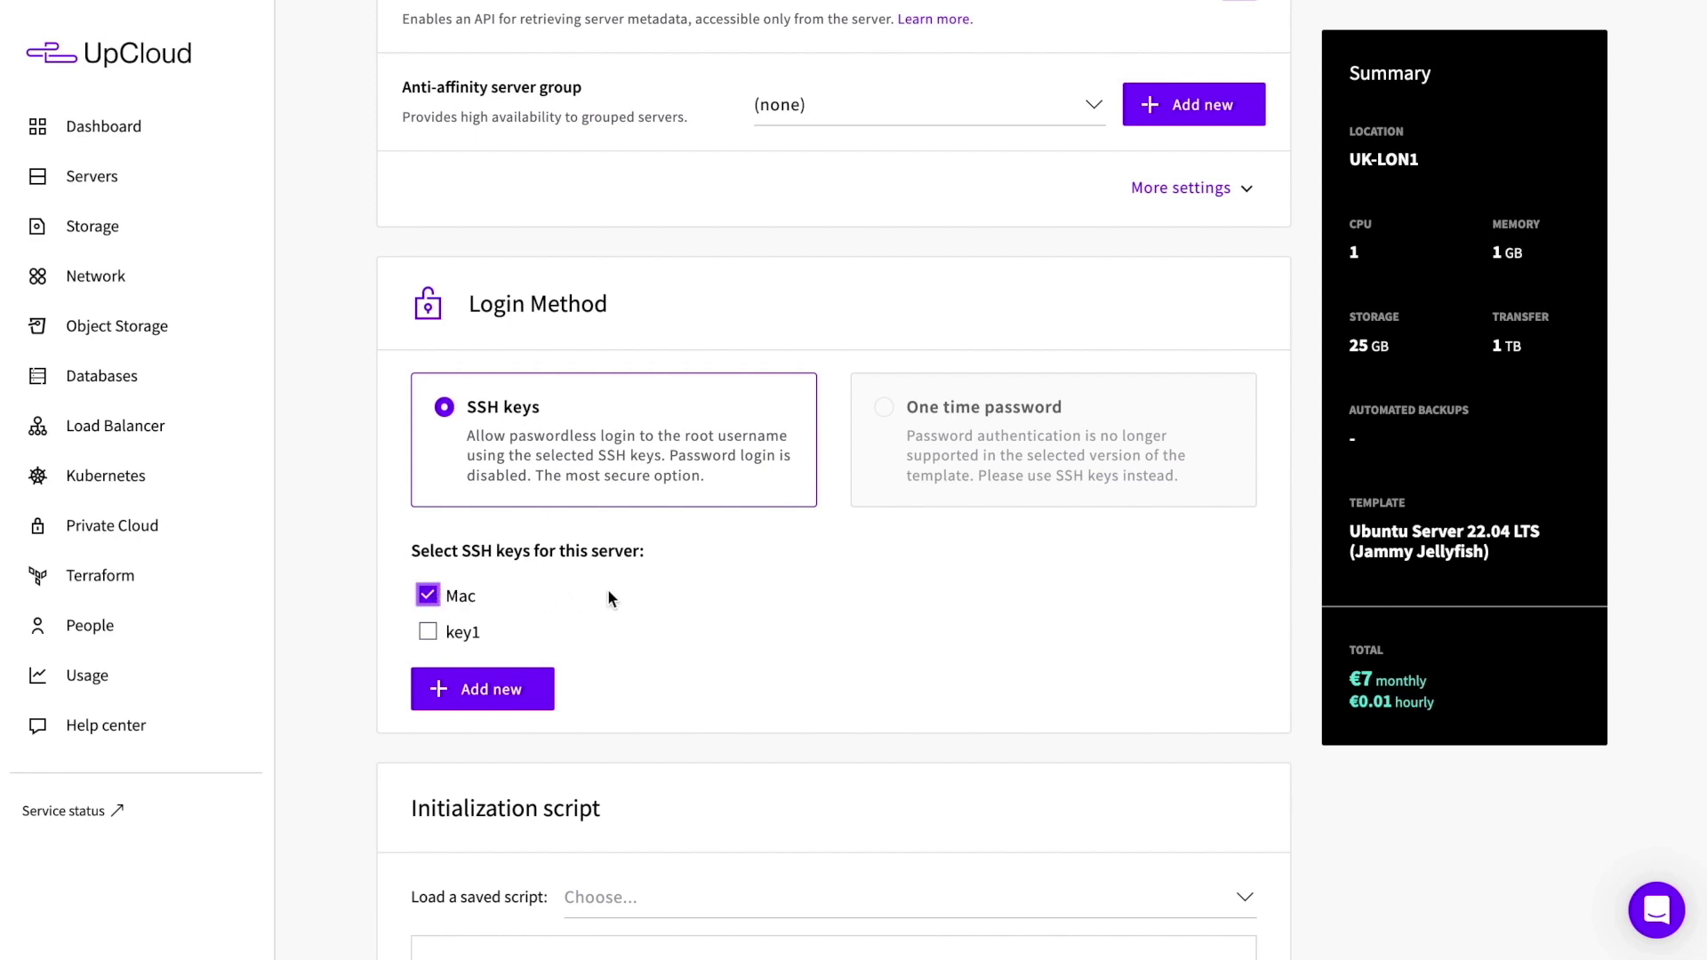
# - Deploy the server with the default hostname, server name and quantity, without an initialization script
pyautogui.scroll(-7, 609, 597)
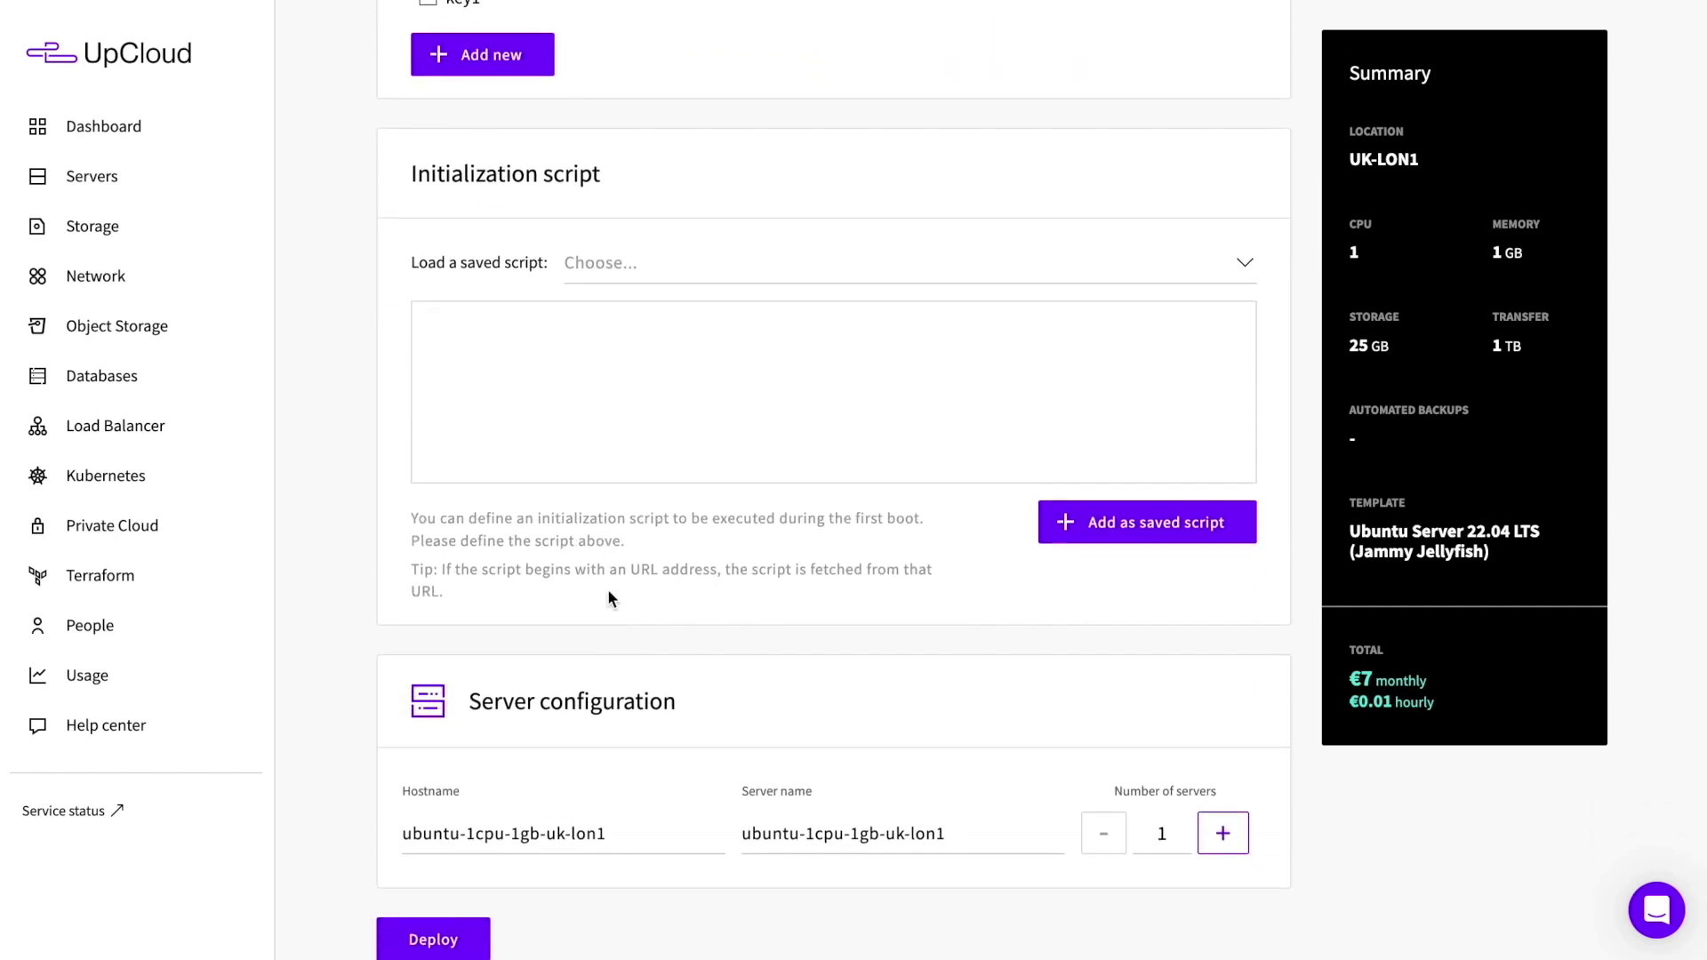
pyautogui.scroll(-2, 609, 598)
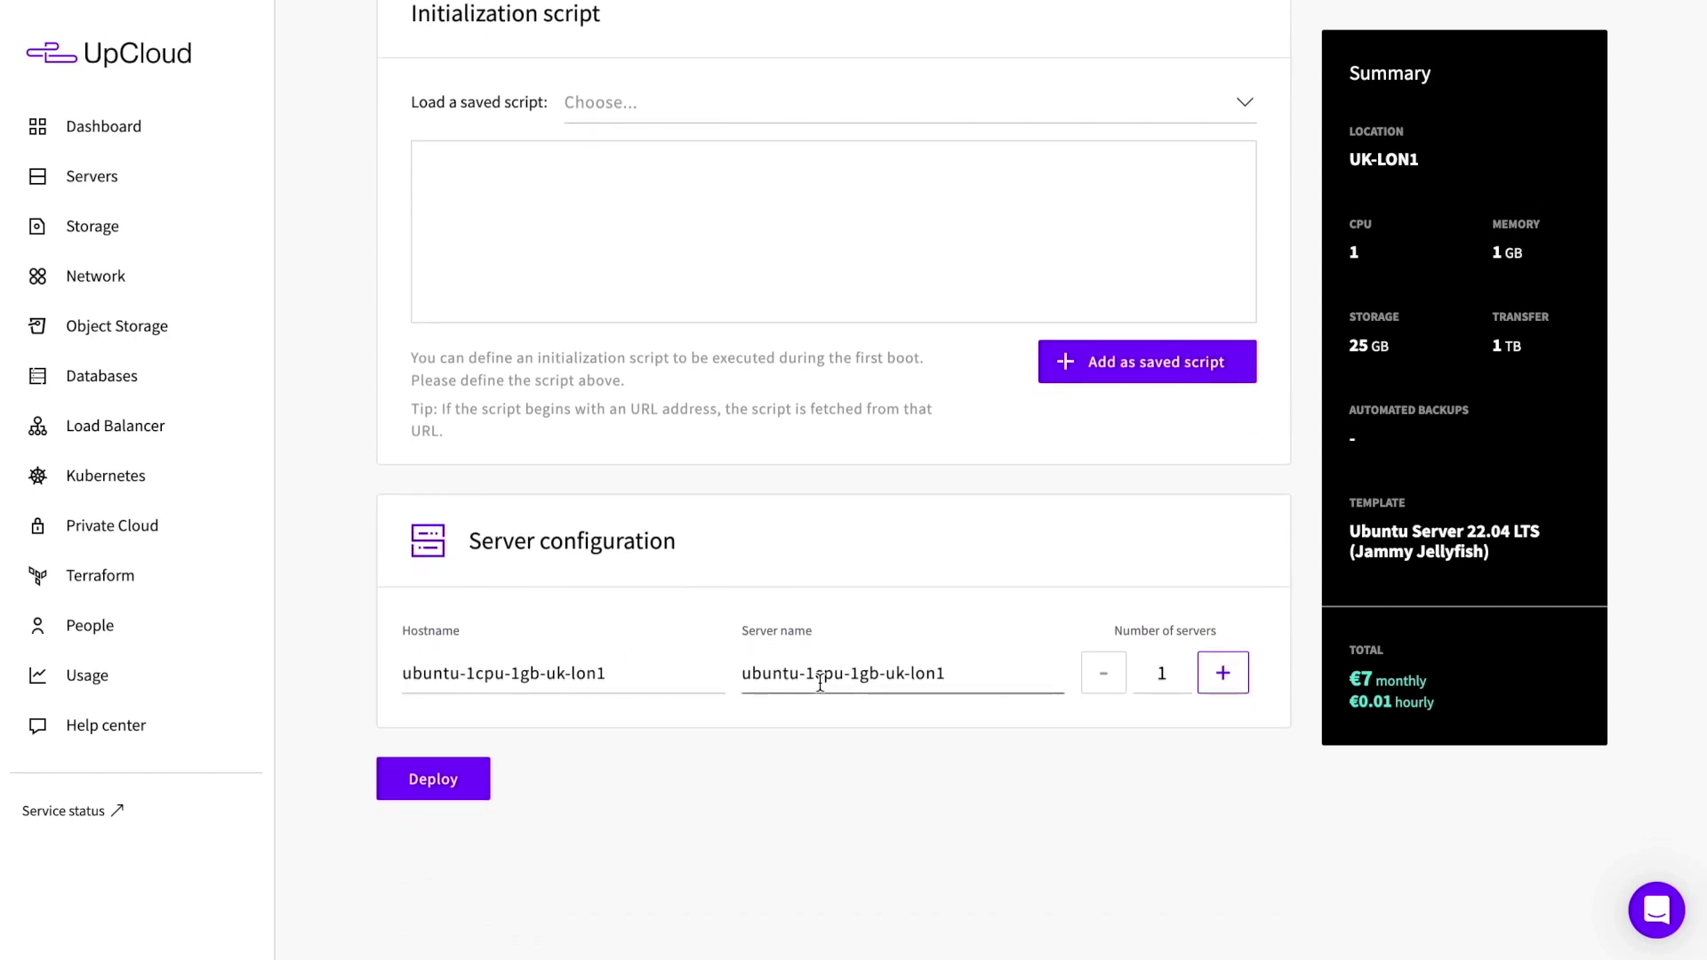
pyautogui.click(463, 783)
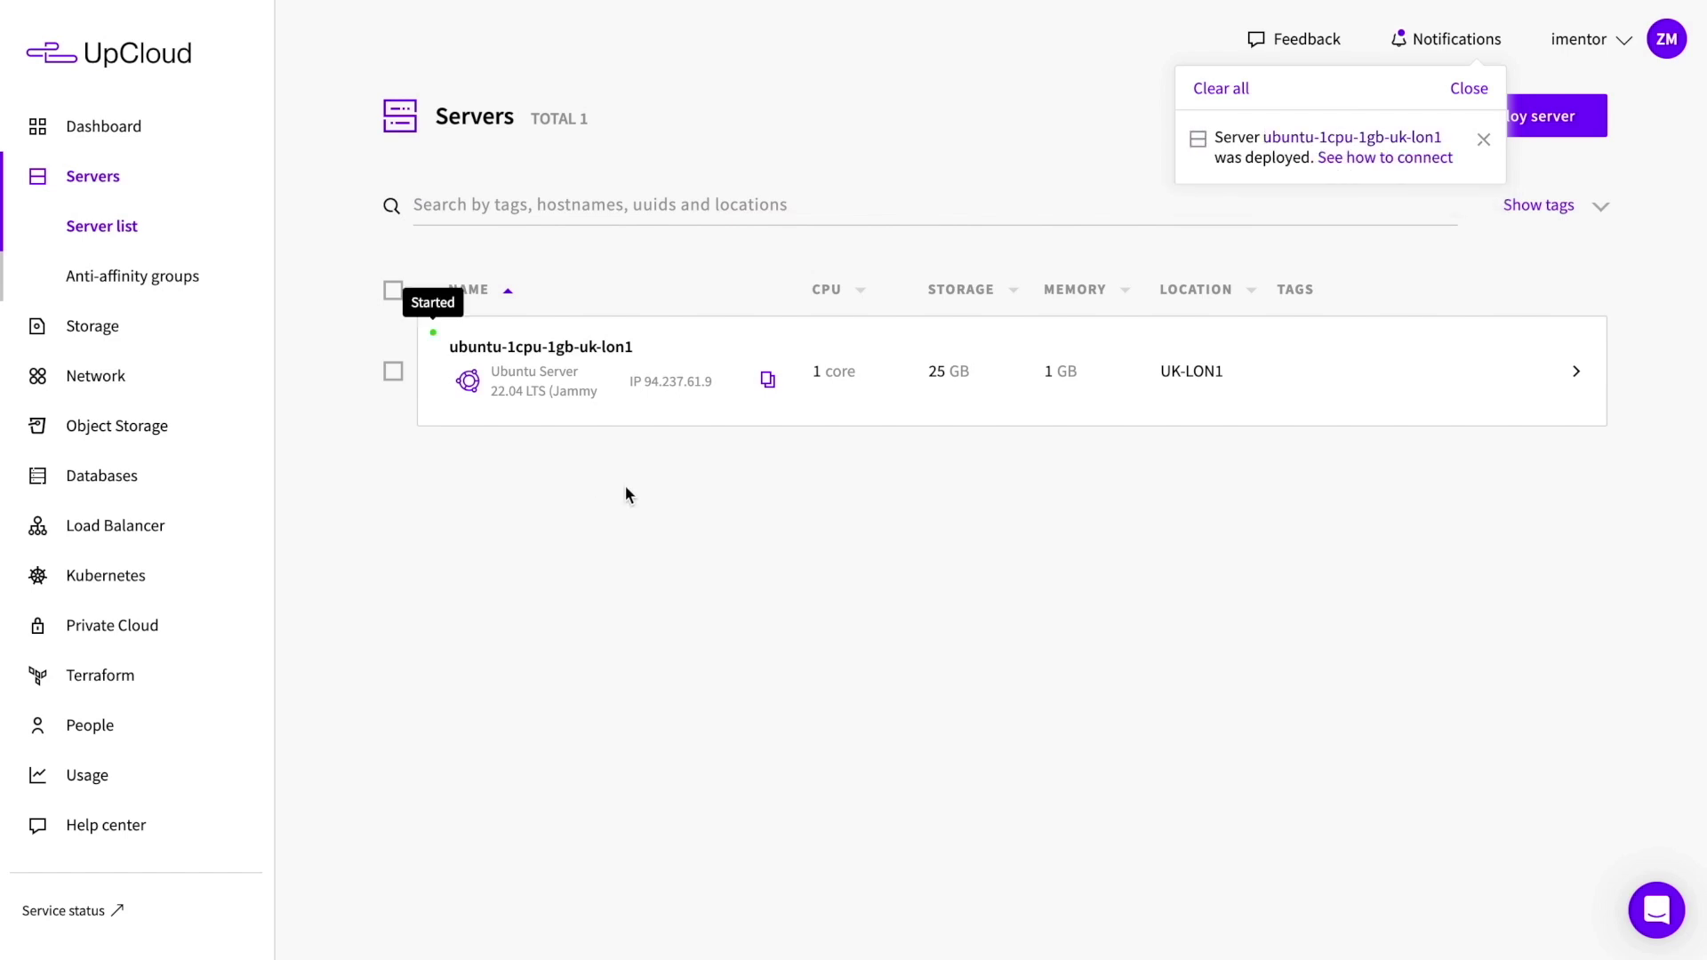
# - Open the deployed server's details, review the connection instructions per operating system, and copy the macOS SSH command
pyautogui.click(617, 375)
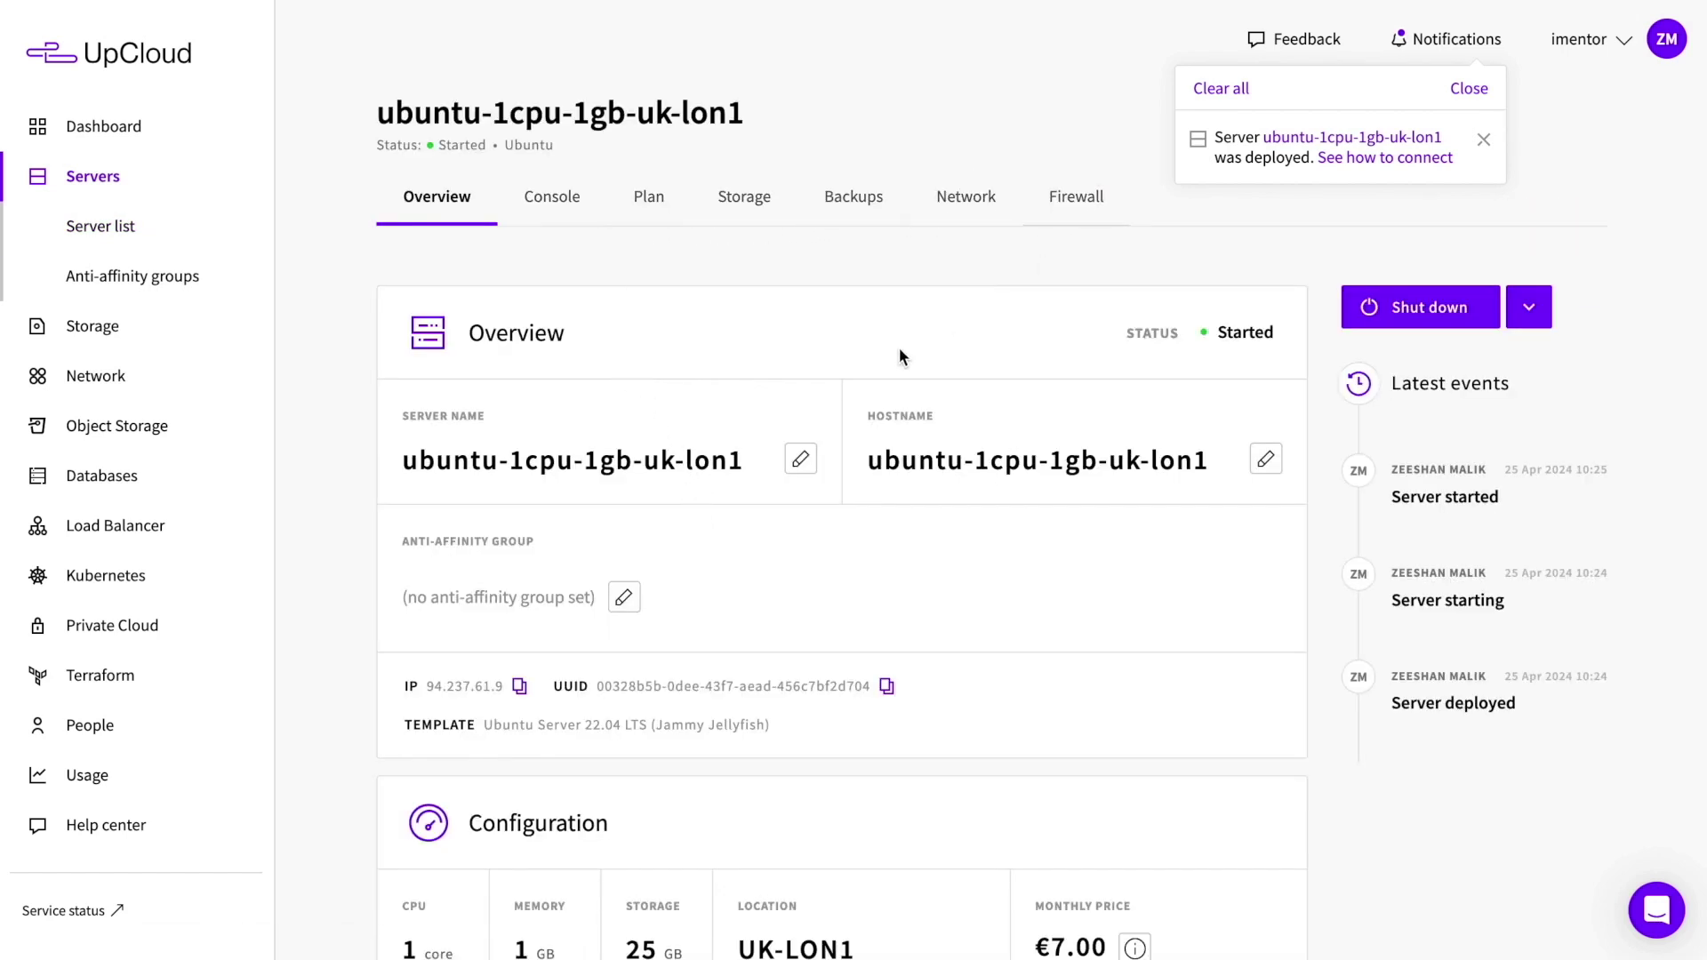
pyautogui.scroll(-15, 745, 522)
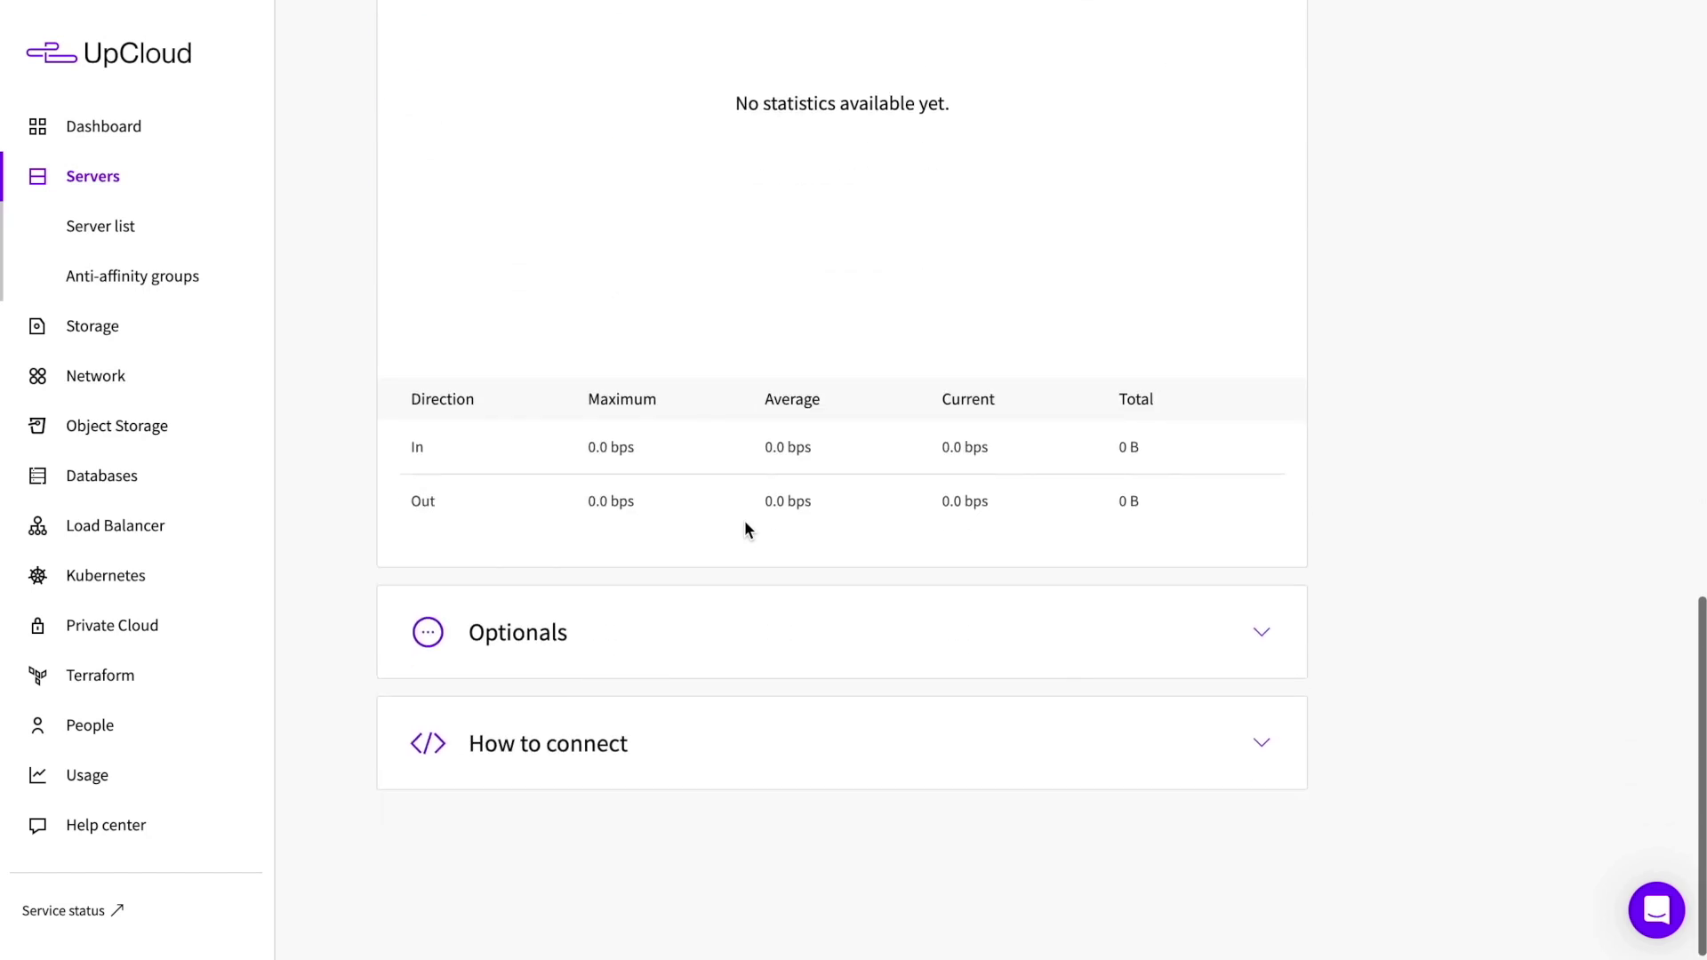
pyautogui.click(614, 751)
pyautogui.scroll(-6, 615, 747)
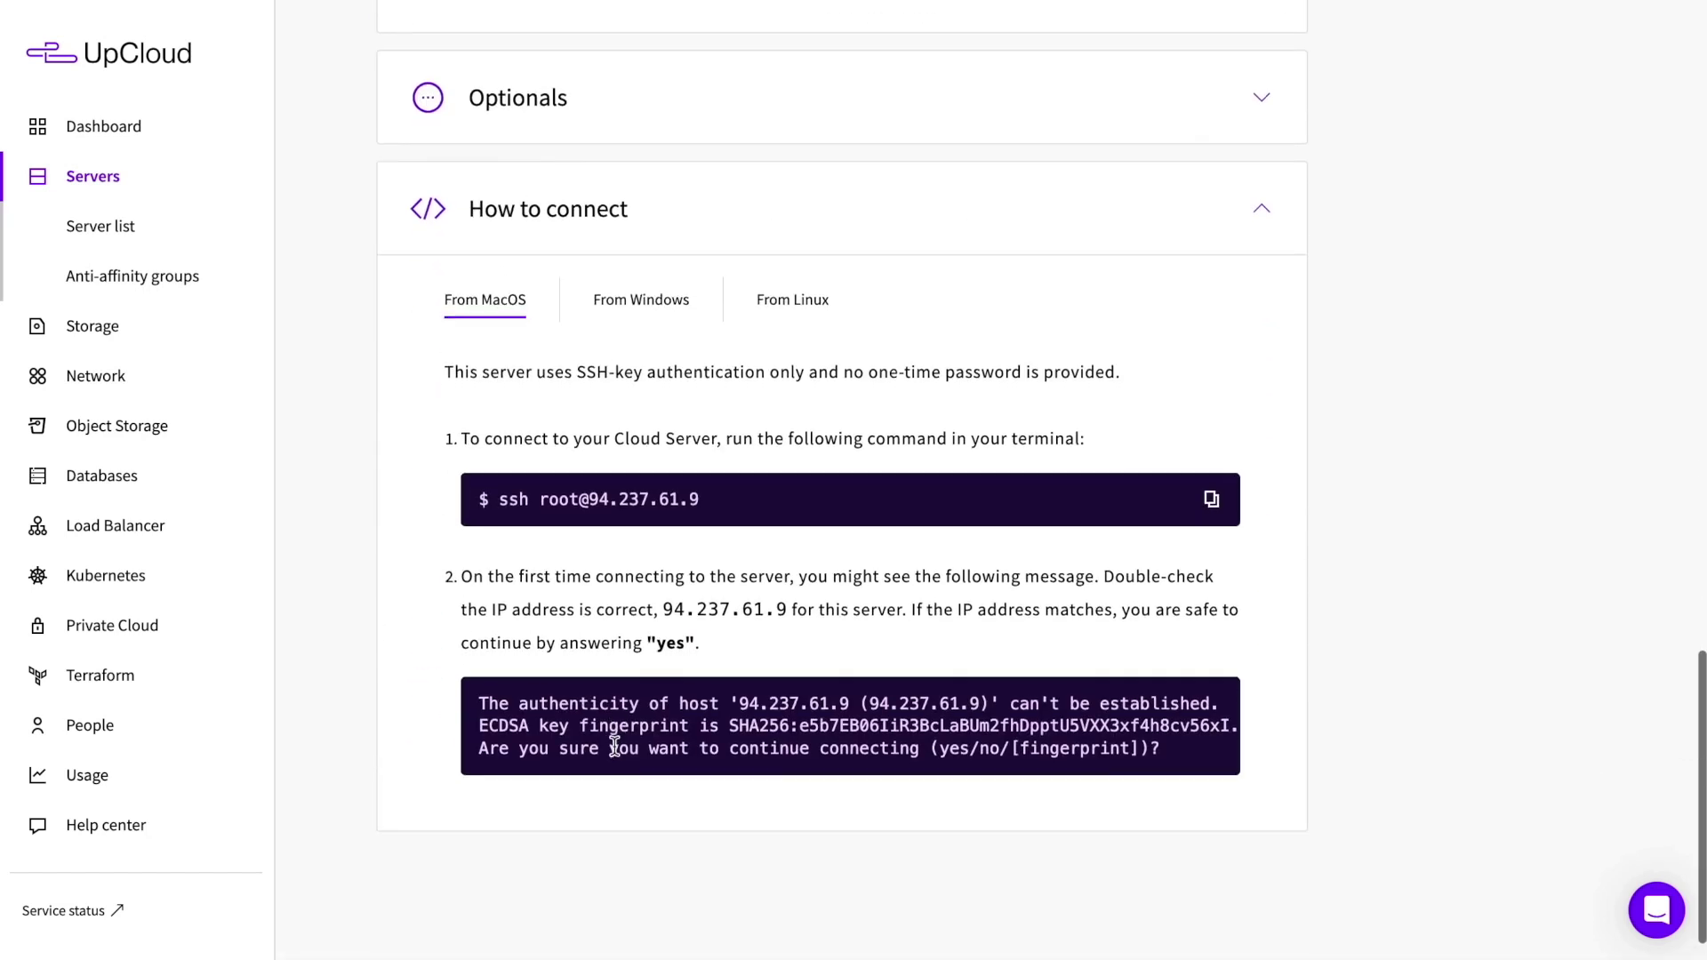
pyautogui.click(613, 282)
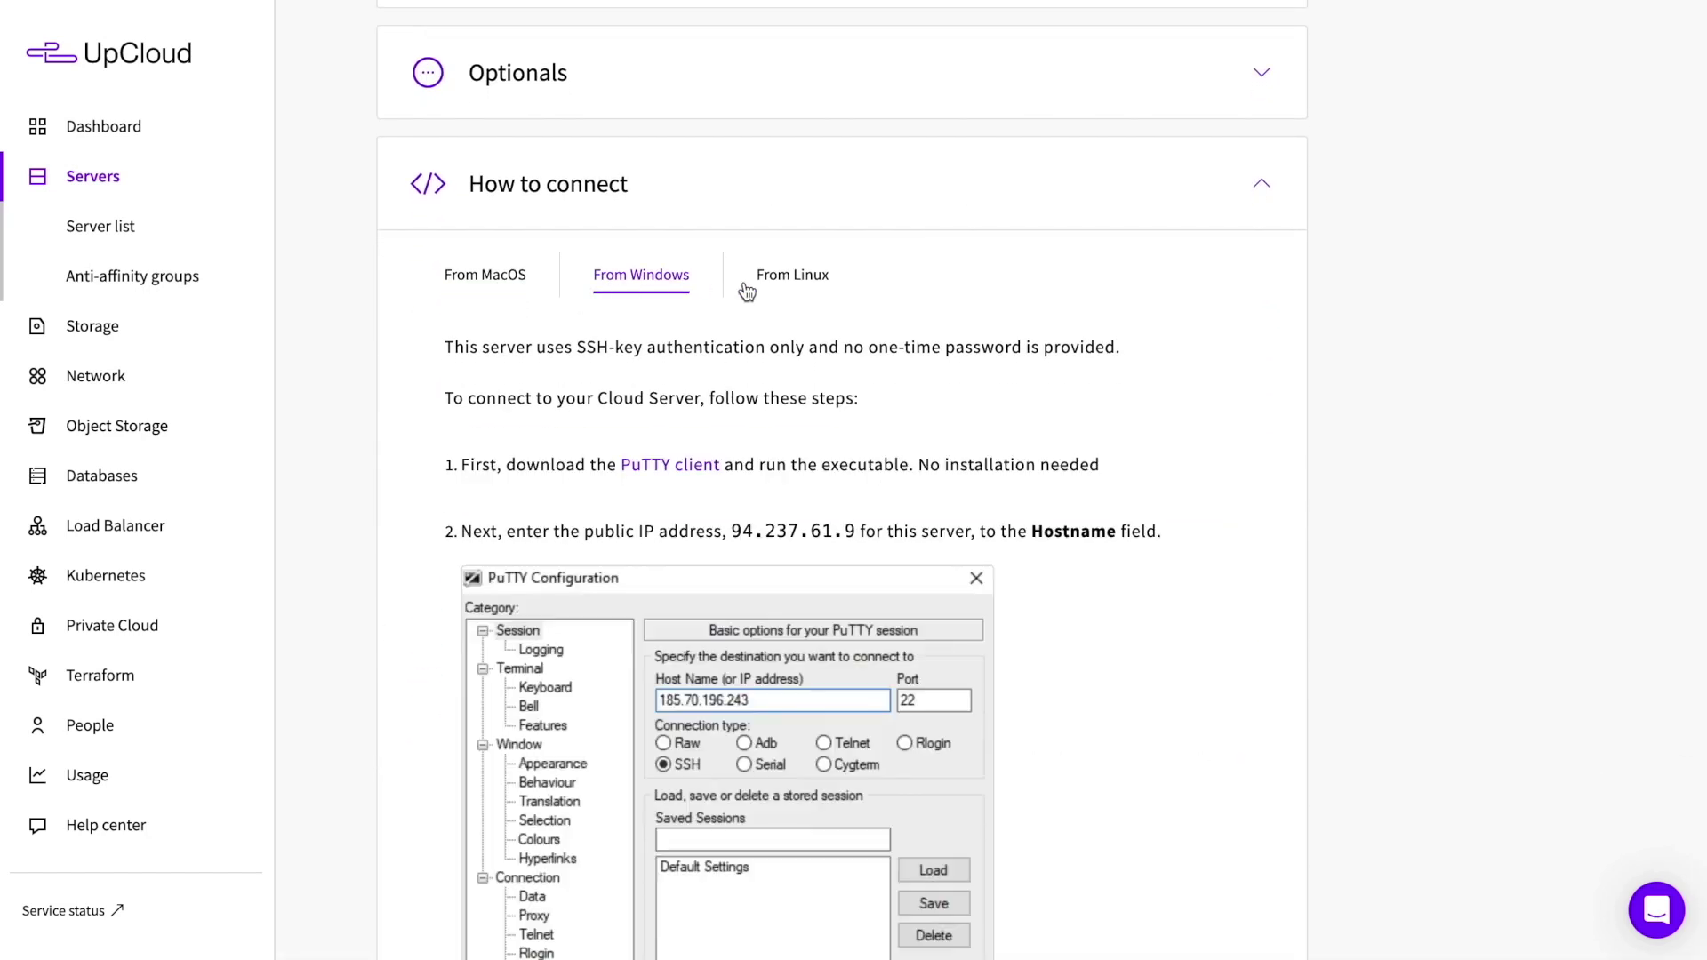
pyautogui.click(784, 286)
pyautogui.click(512, 288)
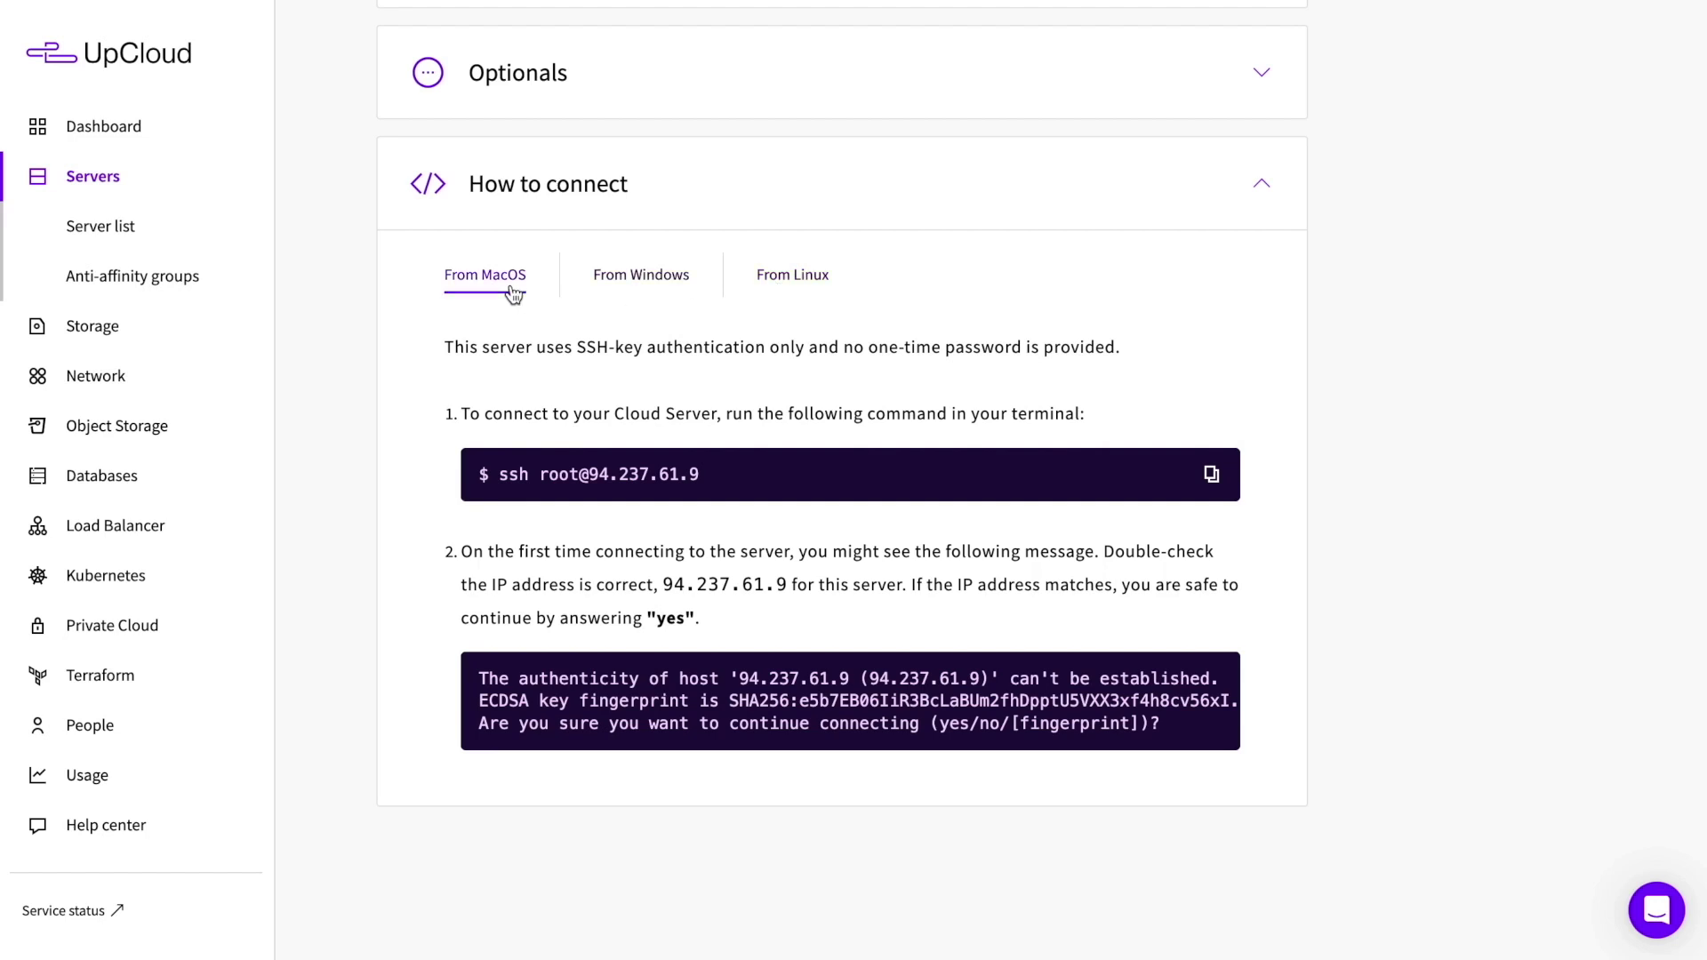
pyautogui.click(1211, 475)
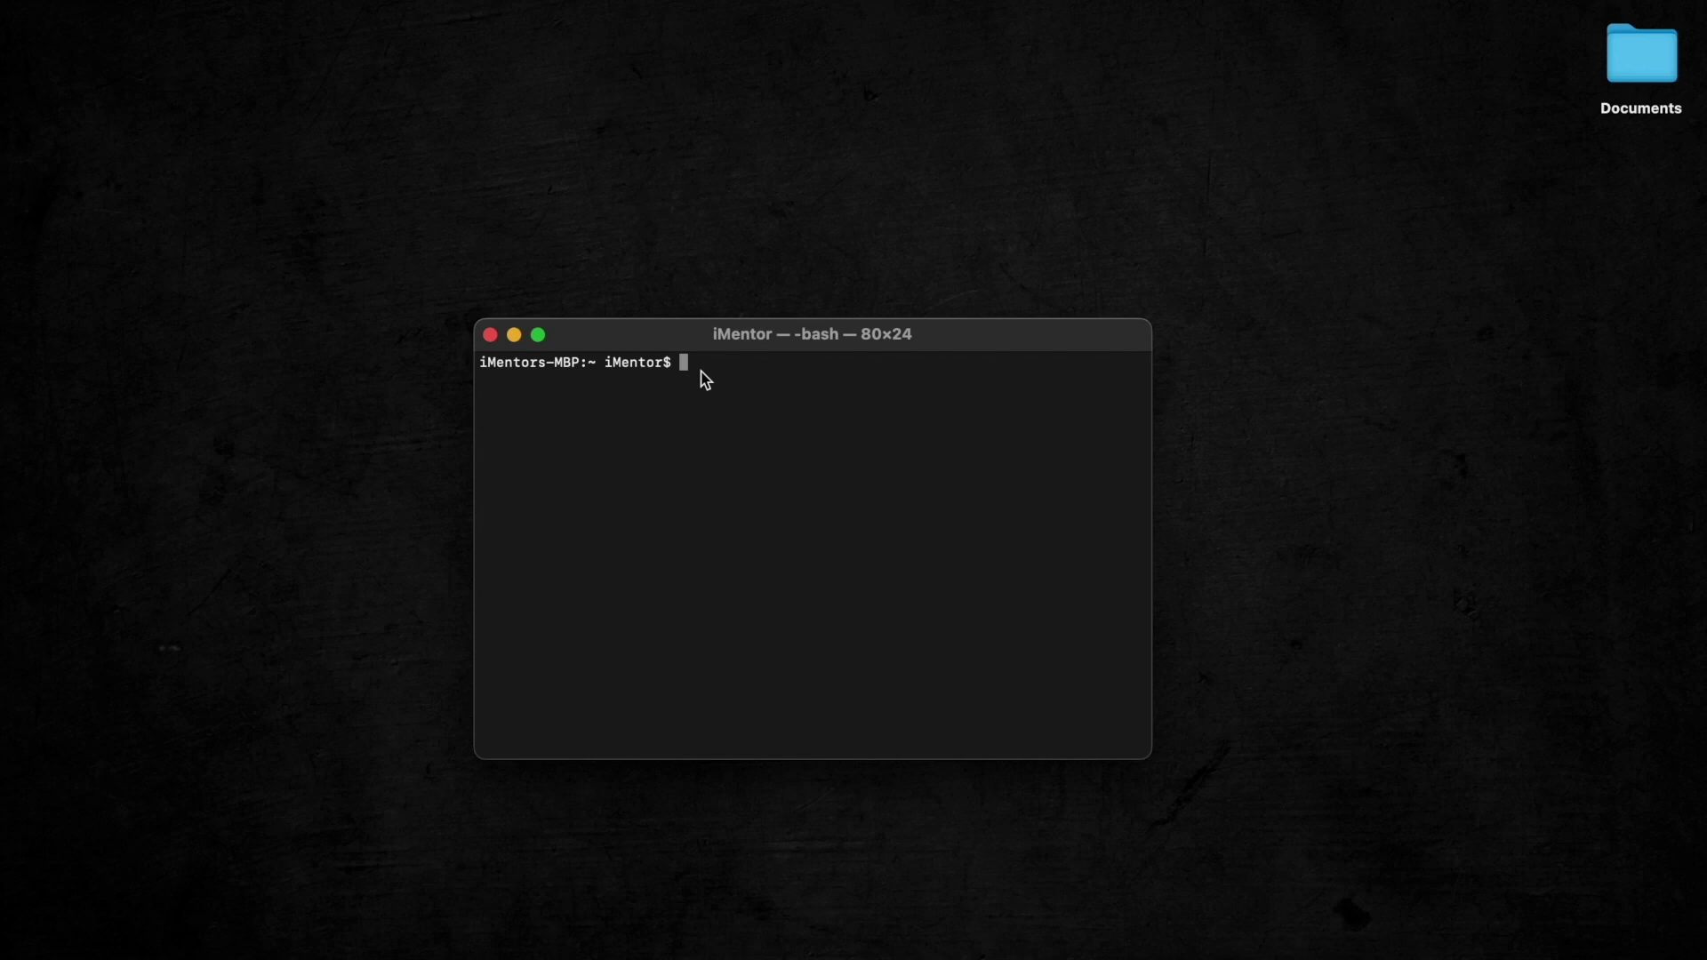
pyautogui.write('ssh root@94.237.61.9')
pyautogui.press('Return')
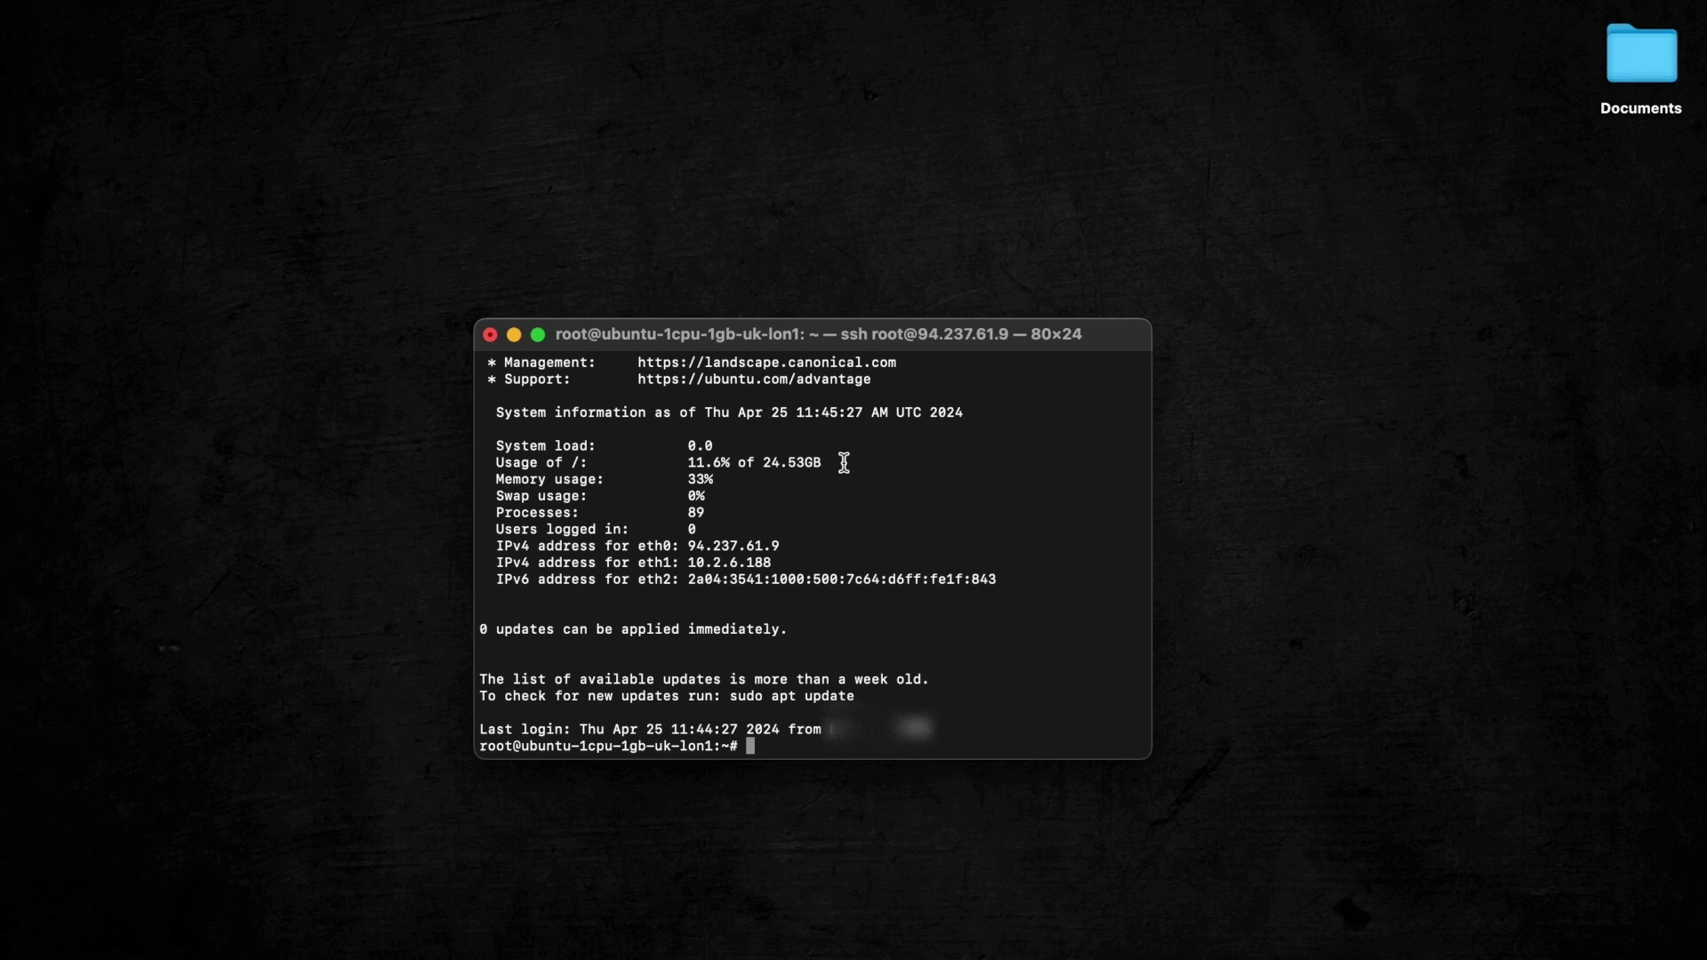
pyautogui.scroll(5, 834, 553)
pyautogui.scroll(-5, 833, 553)
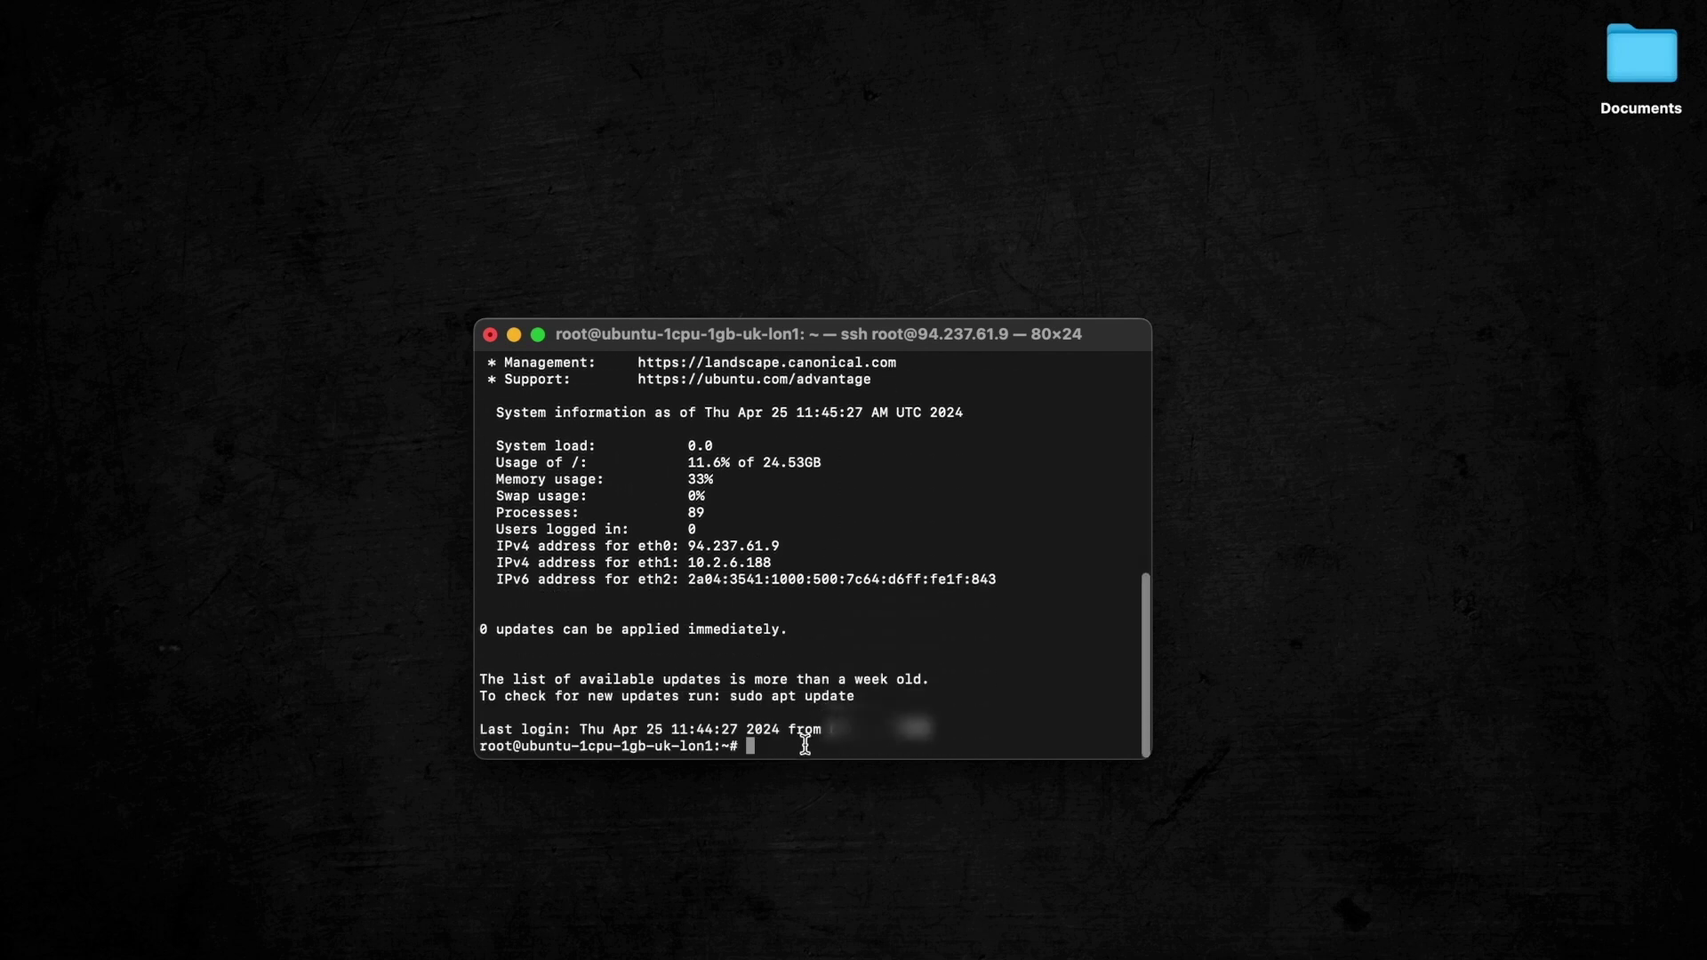
# - Update and upgrade the server's packages with "sudo apt-get update && sudo apt-get upgrade -y", accepting the default prompt choices
pyautogui.press('super+v')
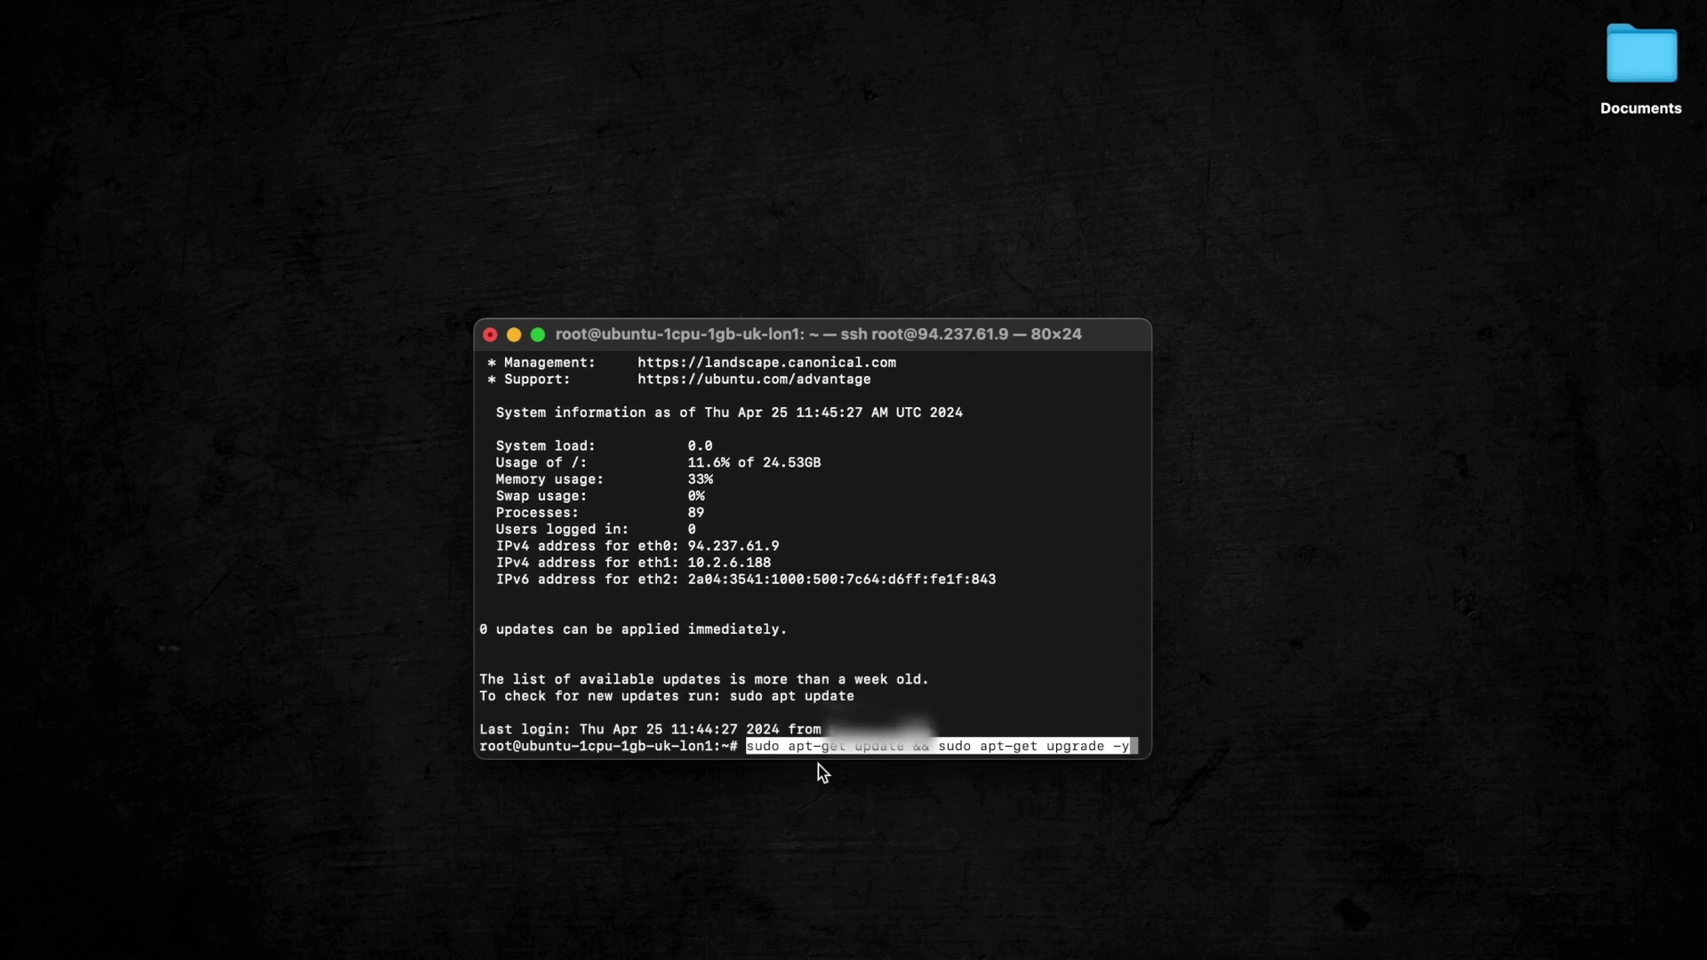
pyautogui.press('Return')
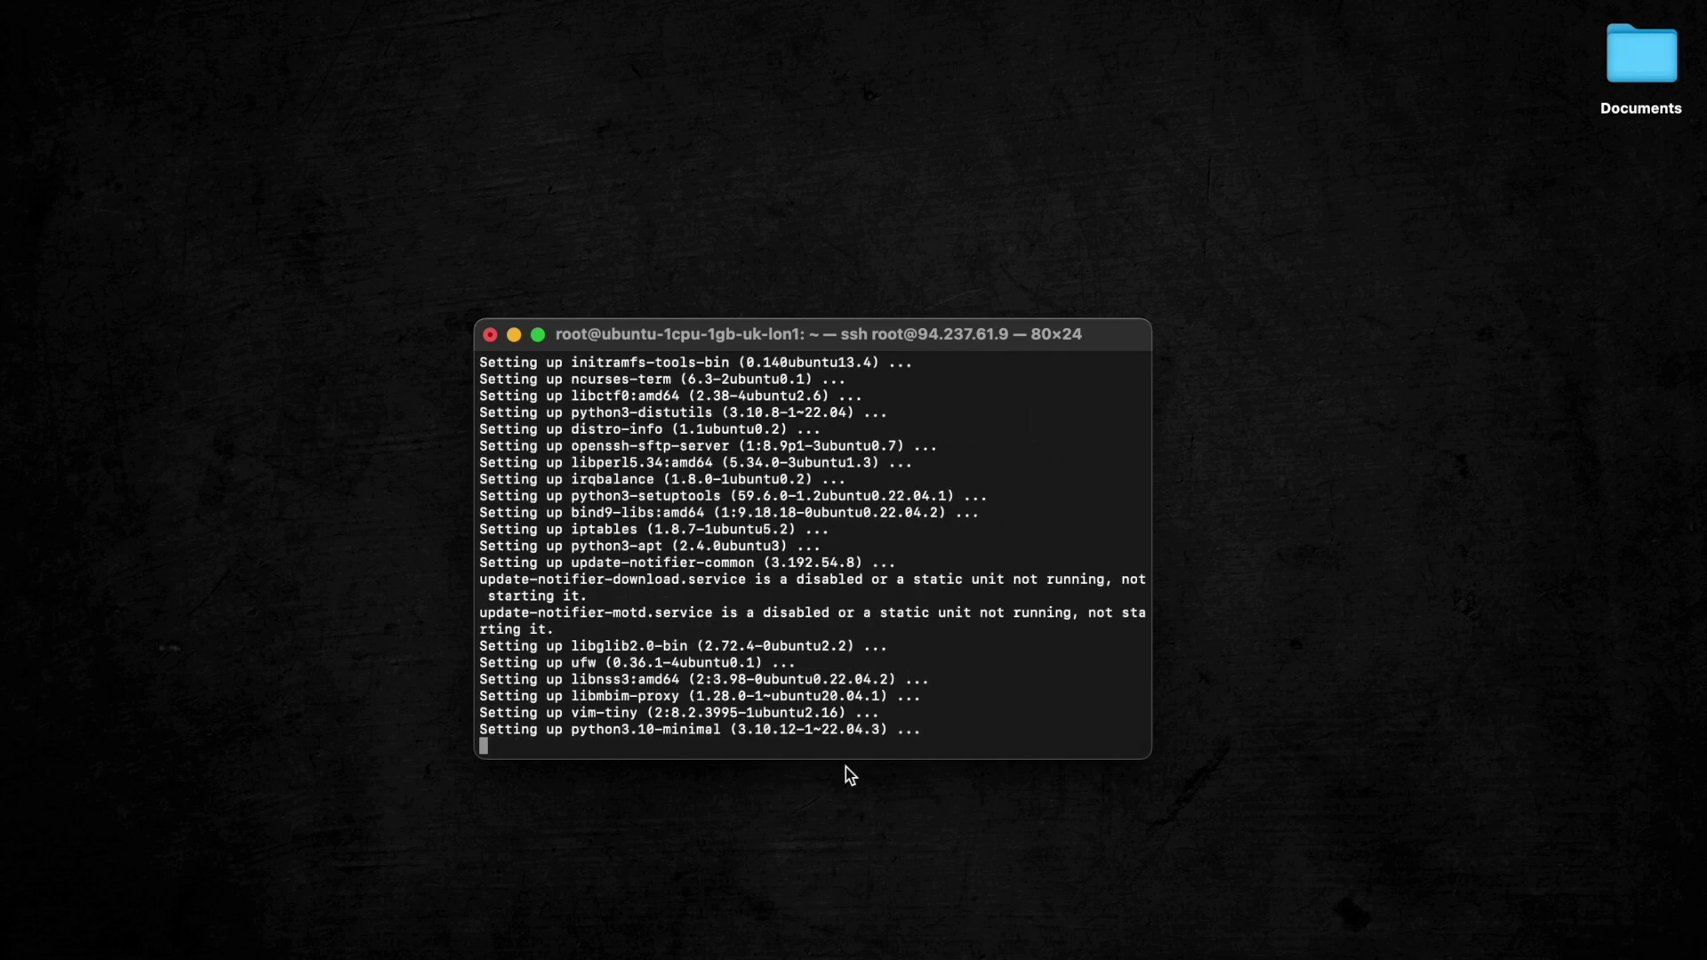
pyautogui.press('Return')
pyautogui.press('Return')
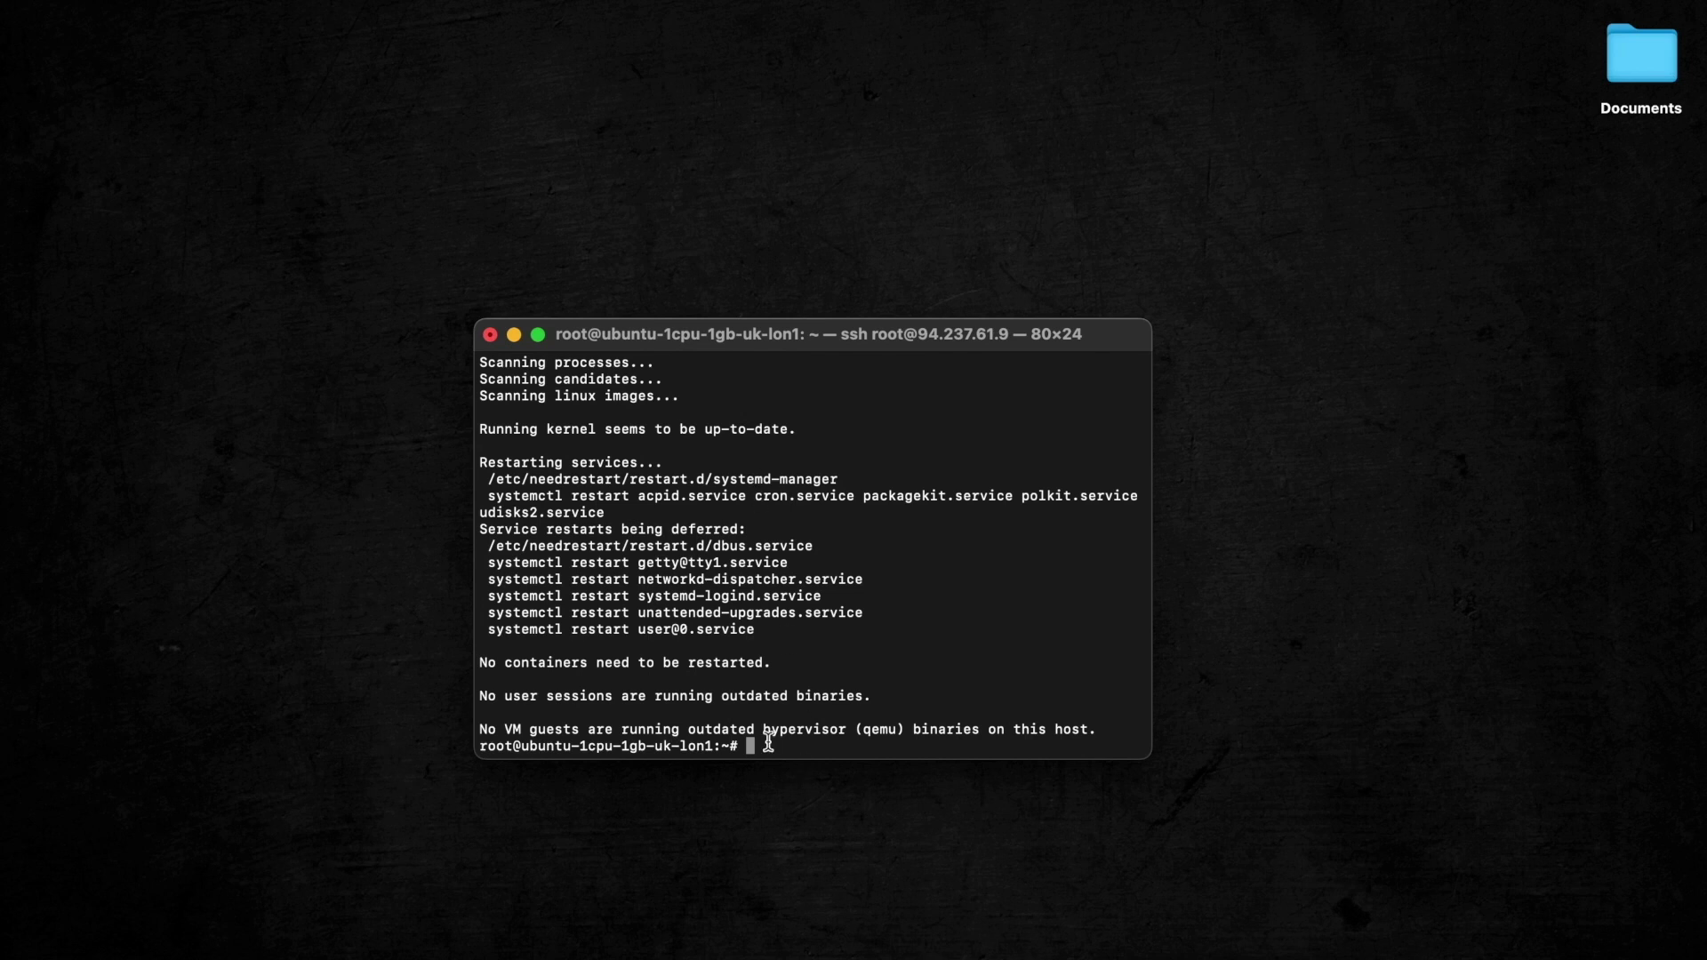
# - Install WireGuard with "sudo apt-get install wireguard", agreeing to continue and accepting the default service restart choices
pyautogui.press('super+v')
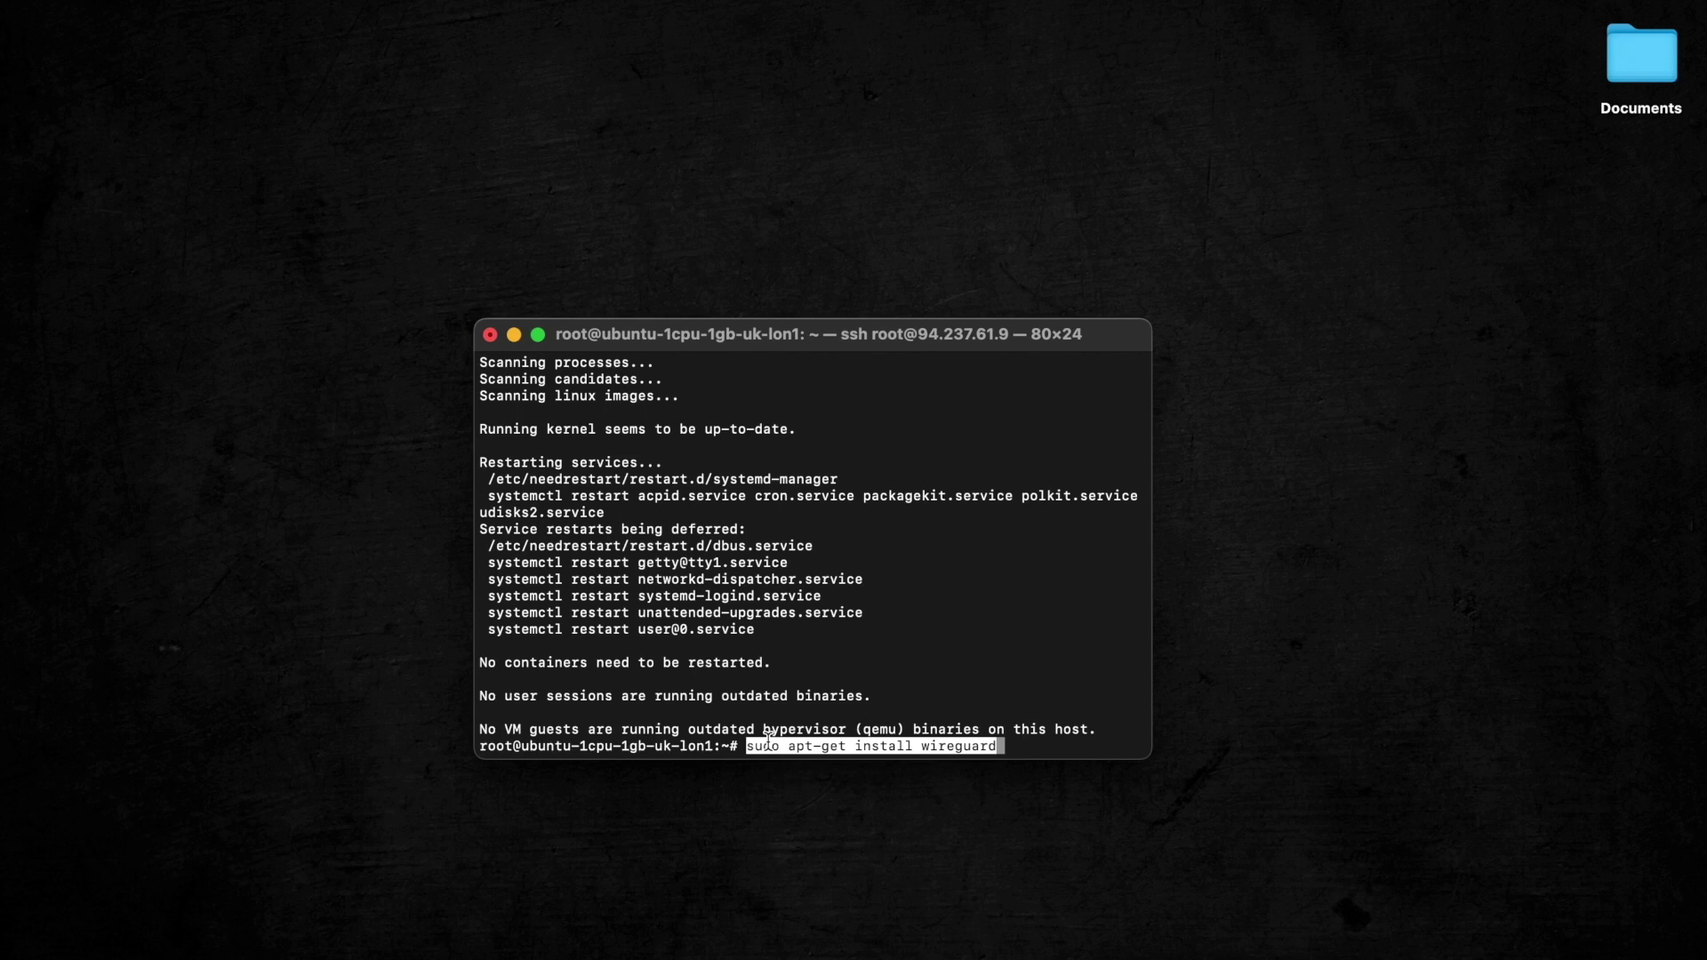
pyautogui.press('Return')
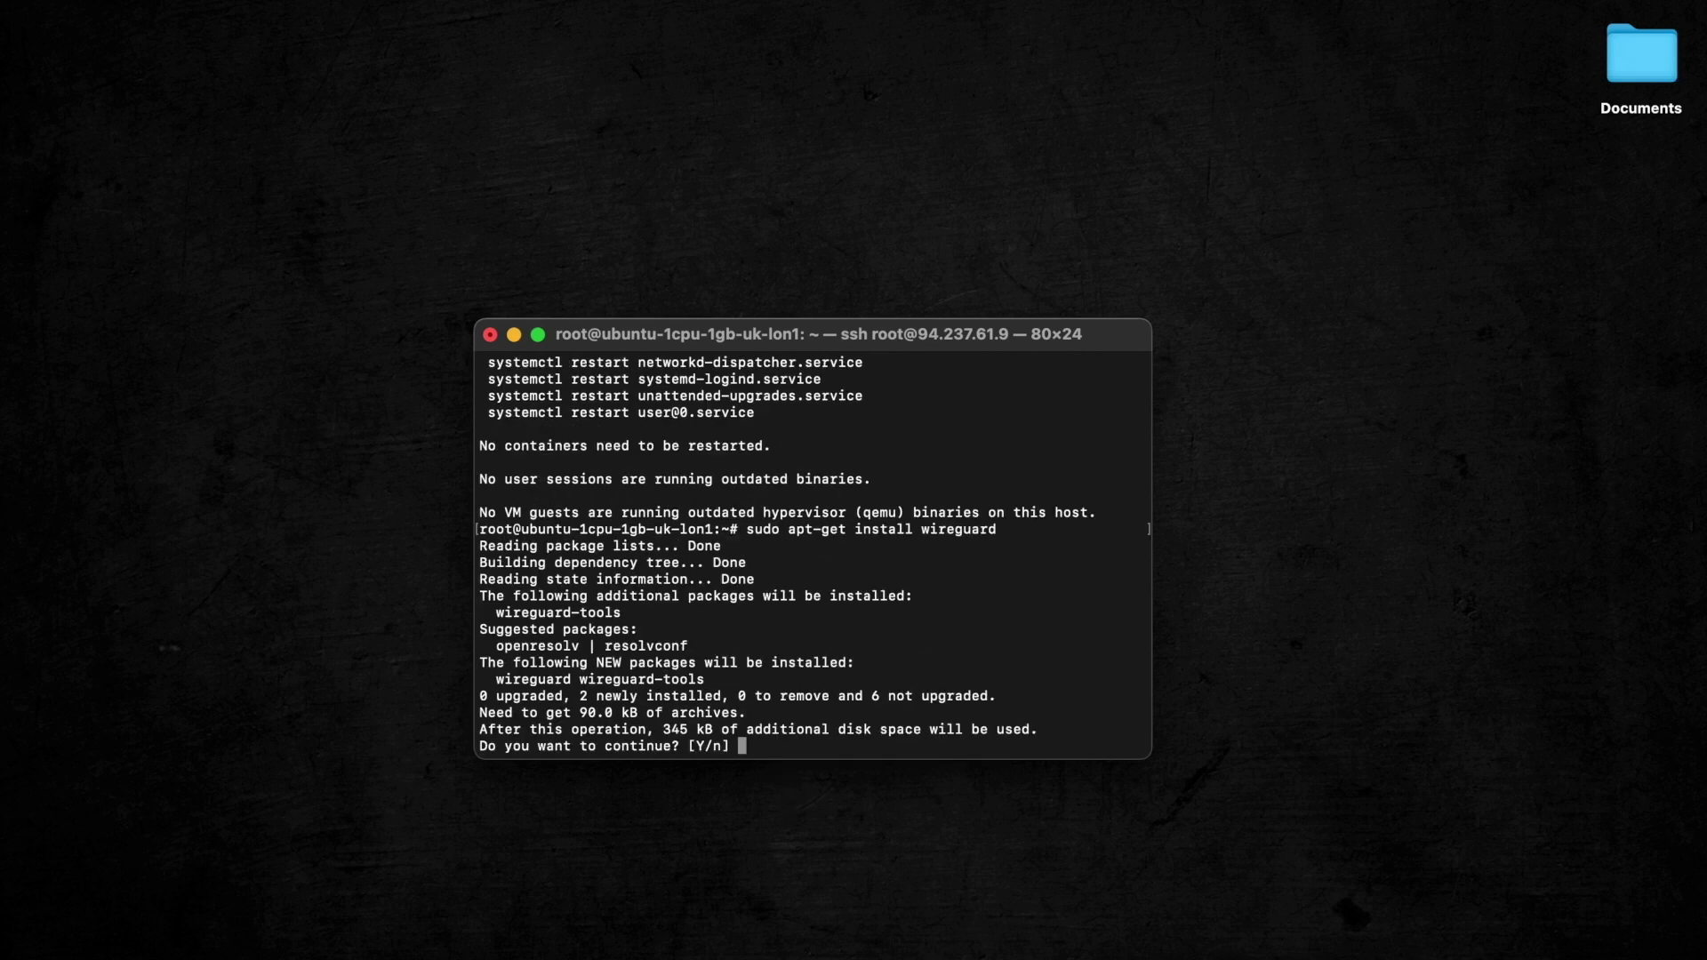
pyautogui.write('Y')
pyautogui.press('Return')
pyautogui.press('Return')
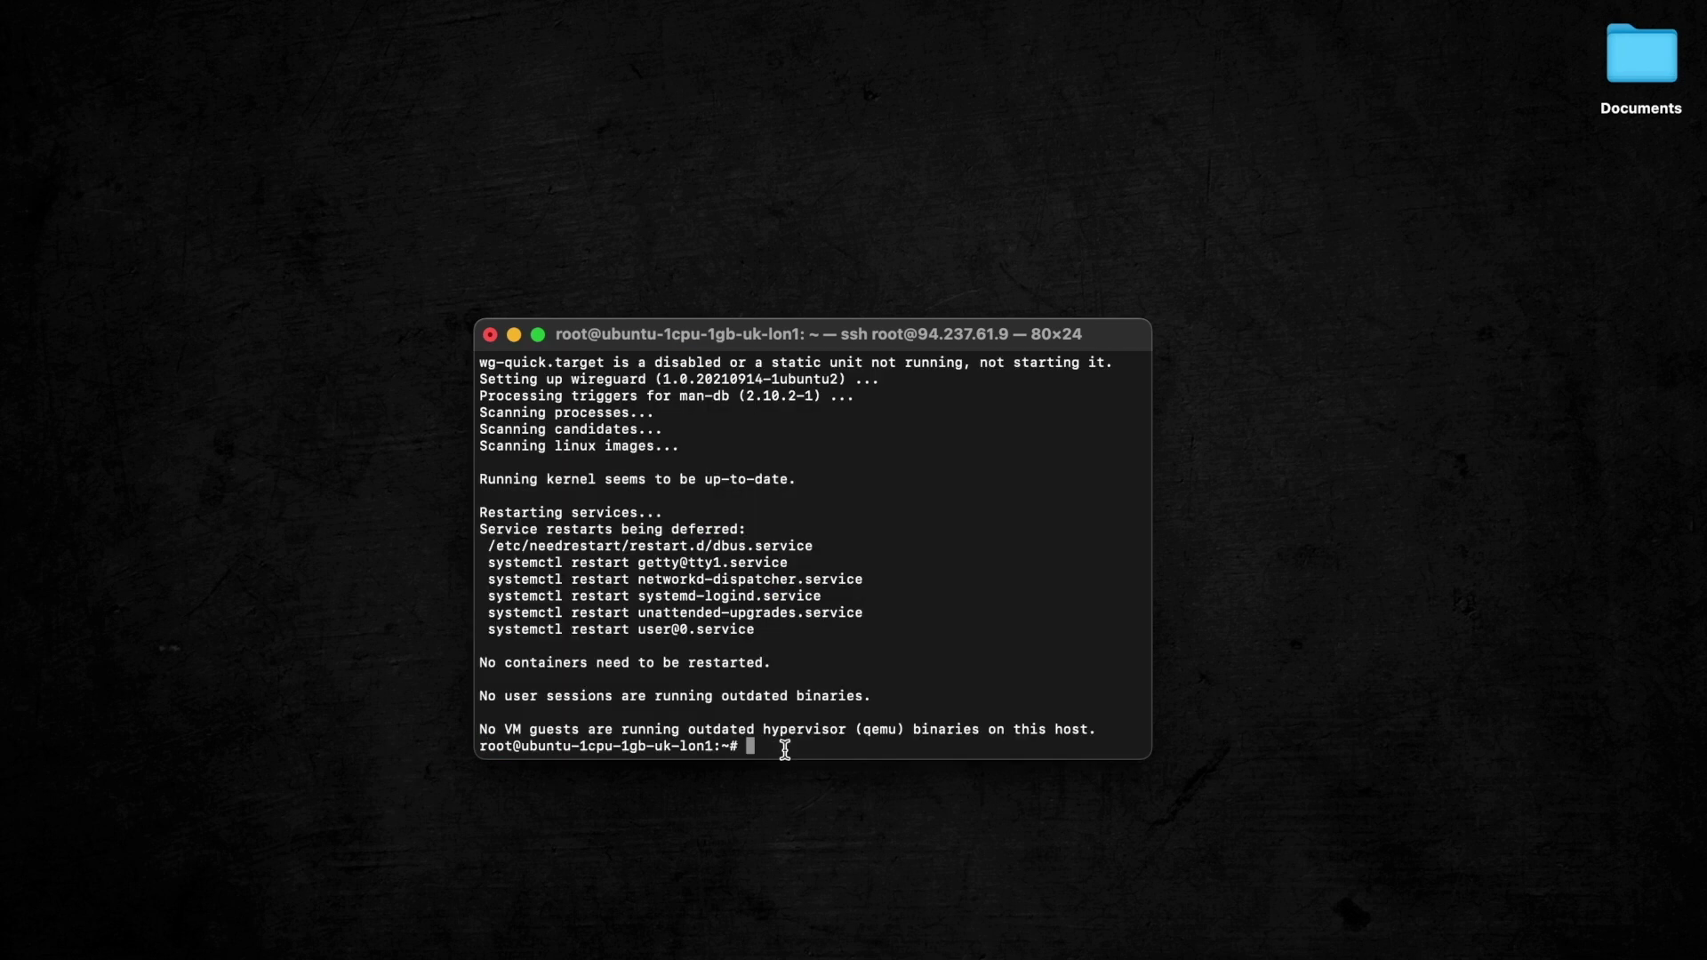
# - Run the copied command at the server's shell prompt
pyautogui.press('super+v')
pyautogui.press('Return')
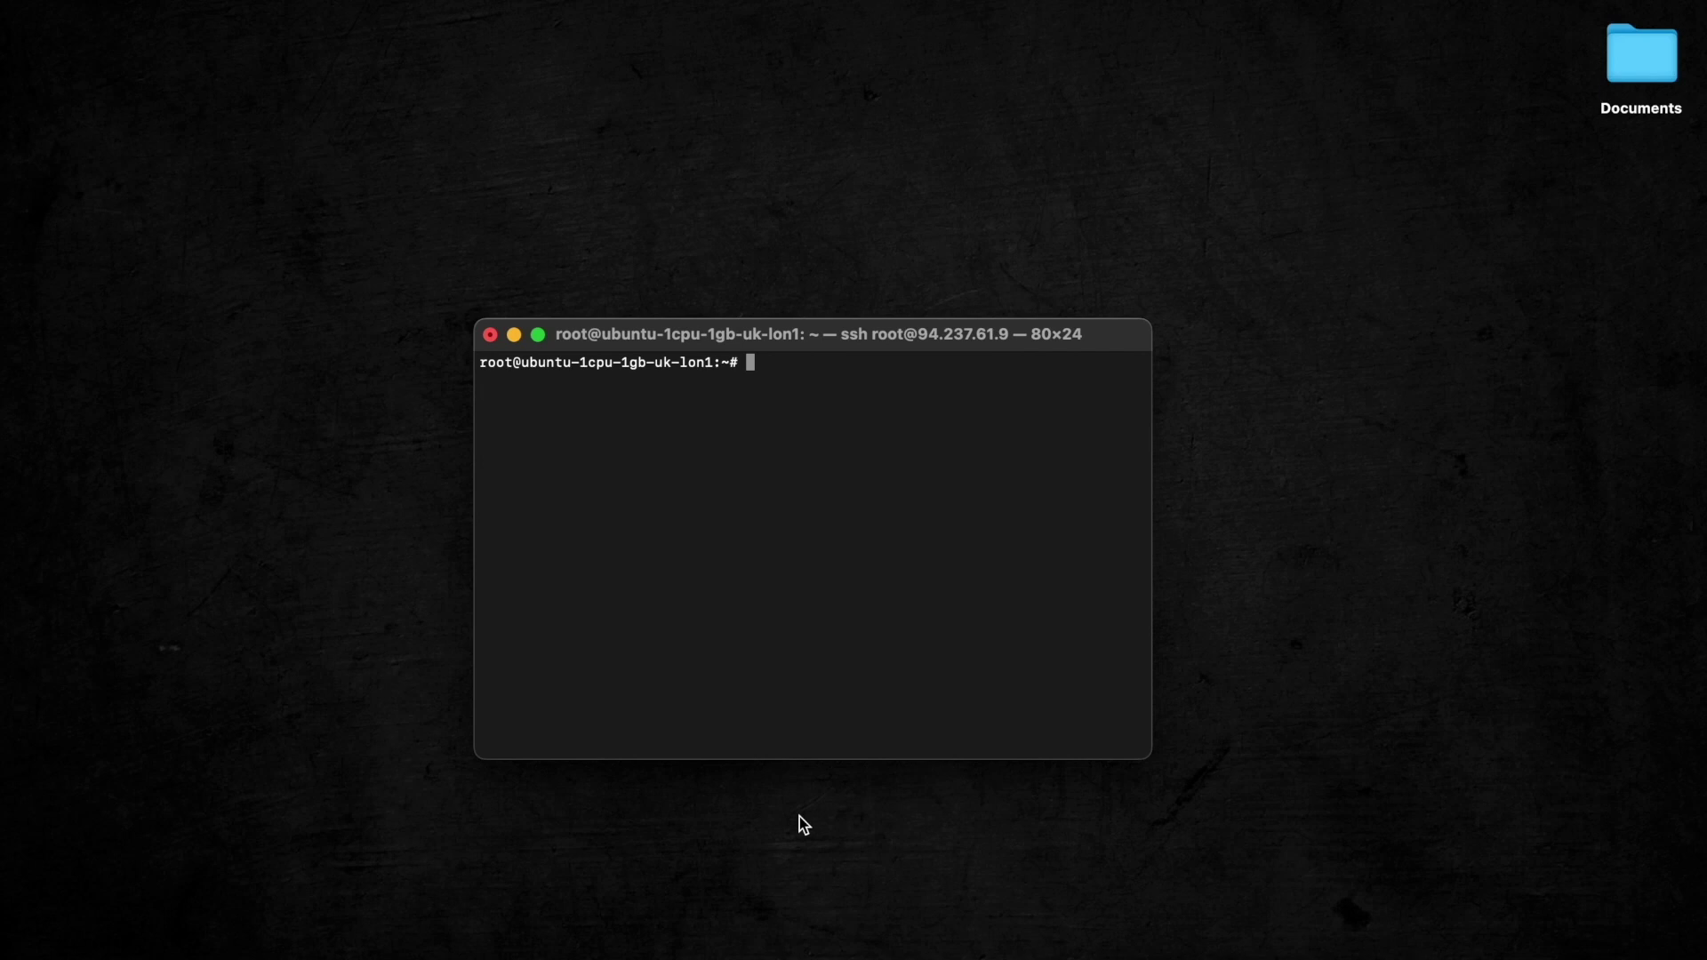
# - Install the firewall with "sudo apt install ufw" and allow SSH and 51820/udp through it
pyautogui.press('super+v')
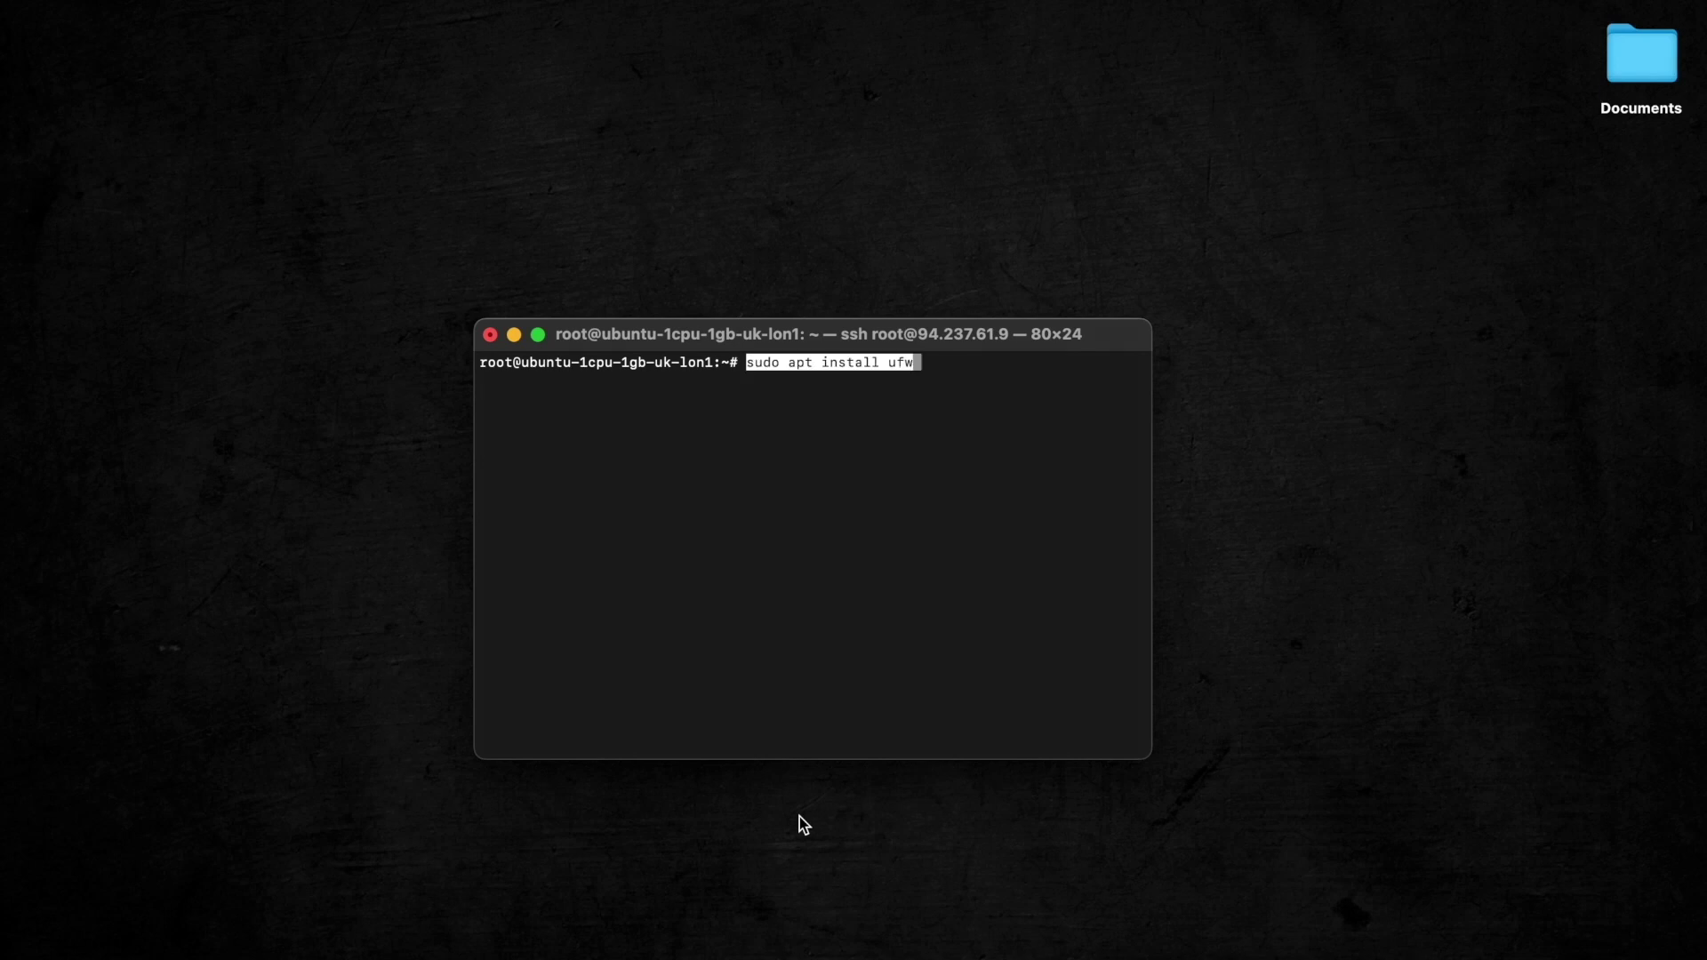
pyautogui.press('Return')
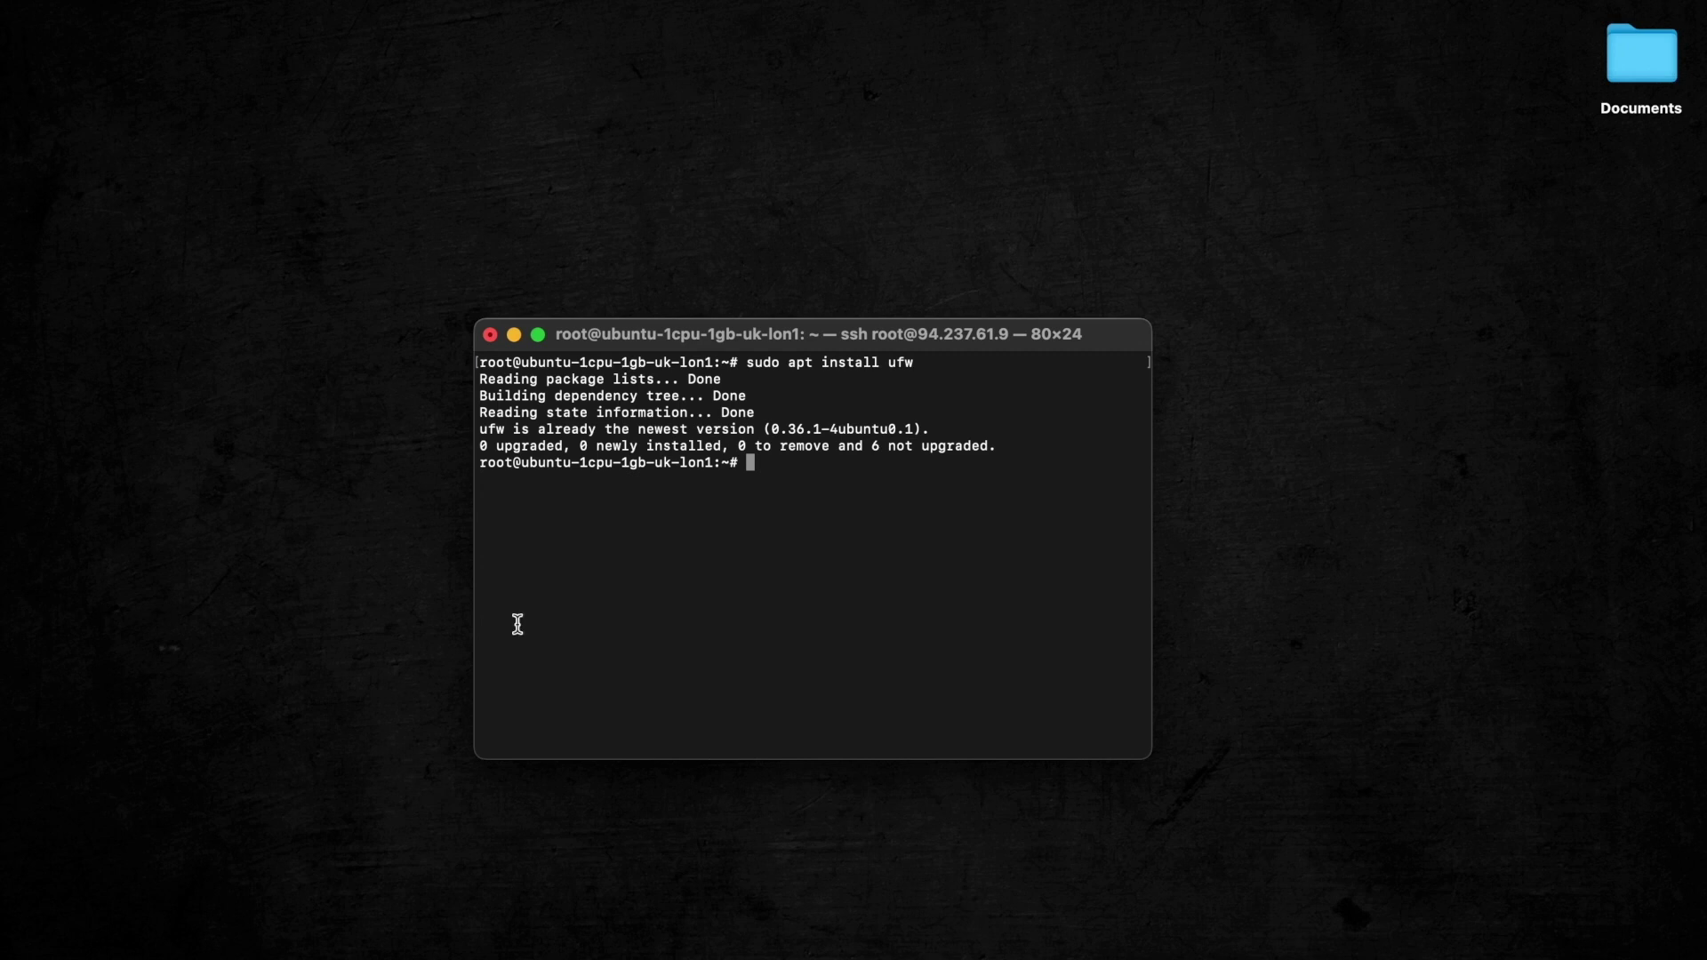
pyautogui.press('super+v')
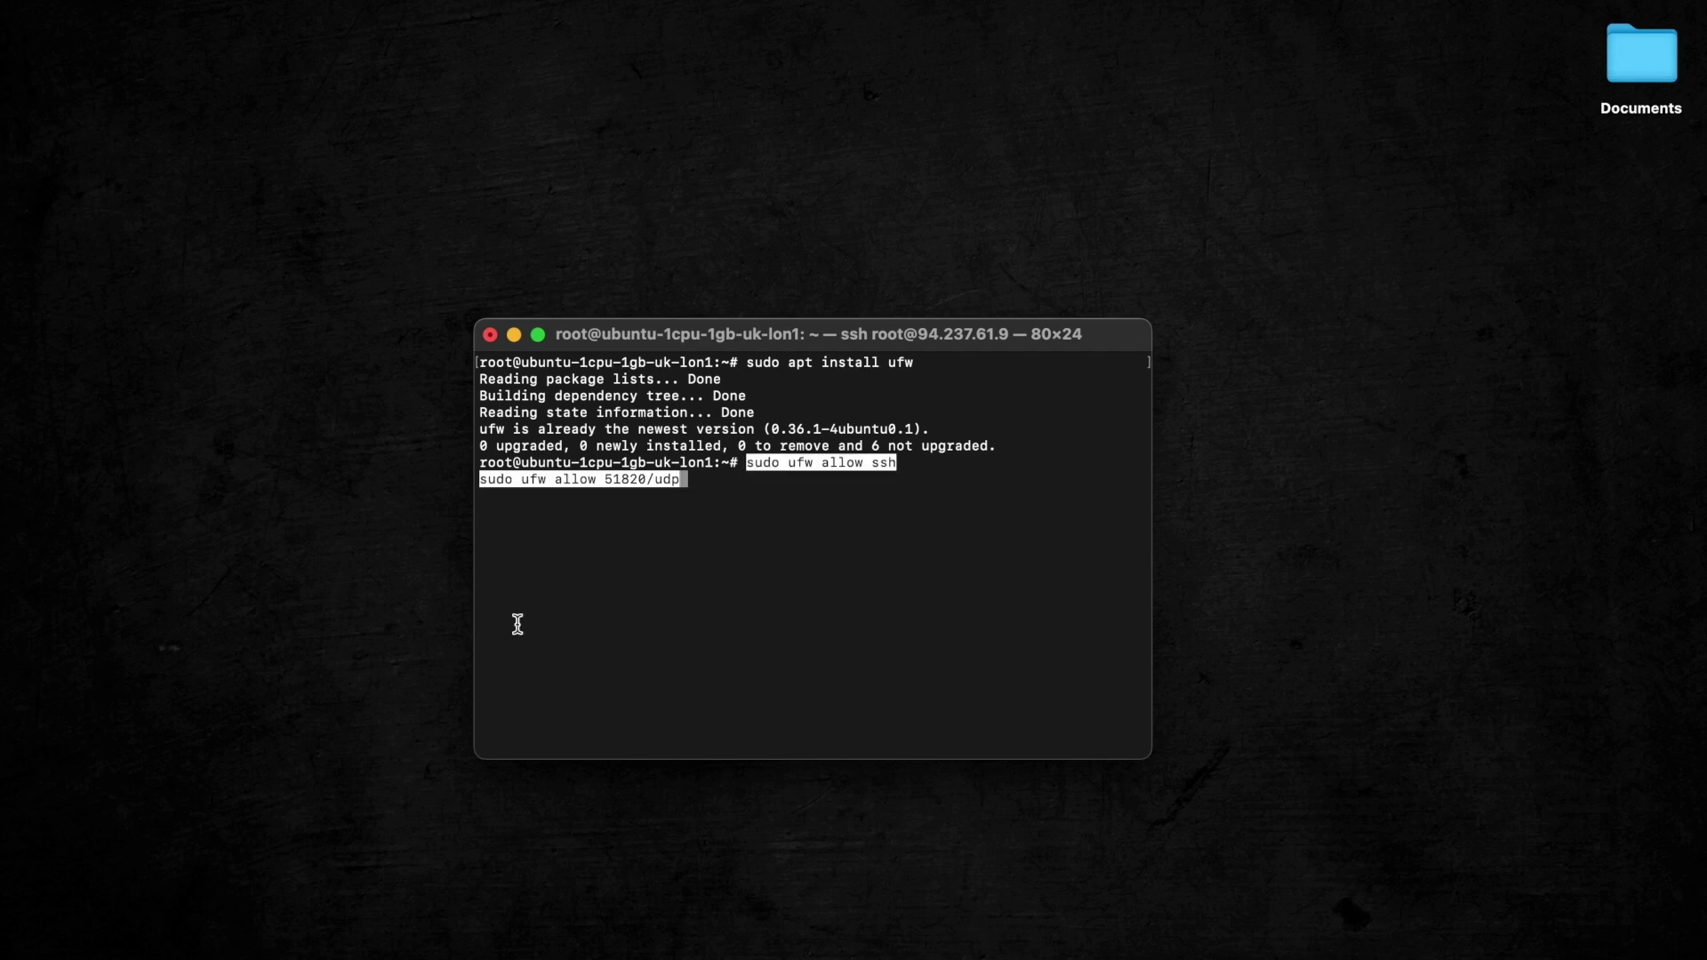
pyautogui.press('Return')
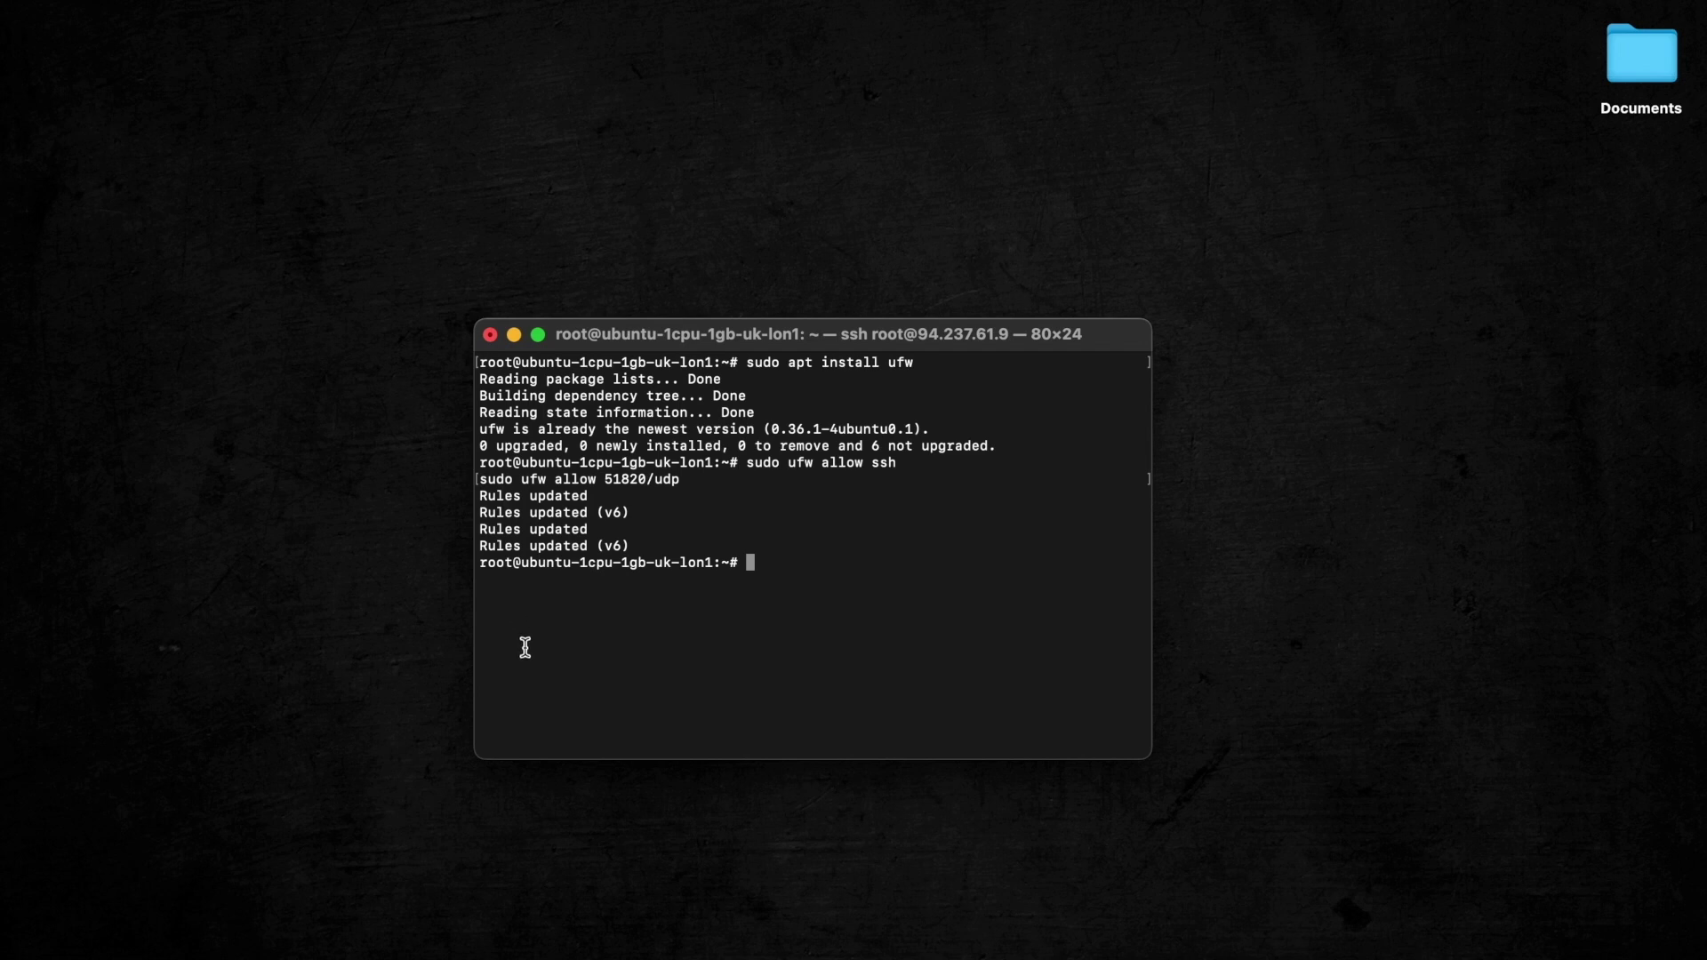
# - Enable the firewall with "sudo ufw enable", agreeing to proceed, and check it with "sudo ufw status"
pyautogui.press('super+v')
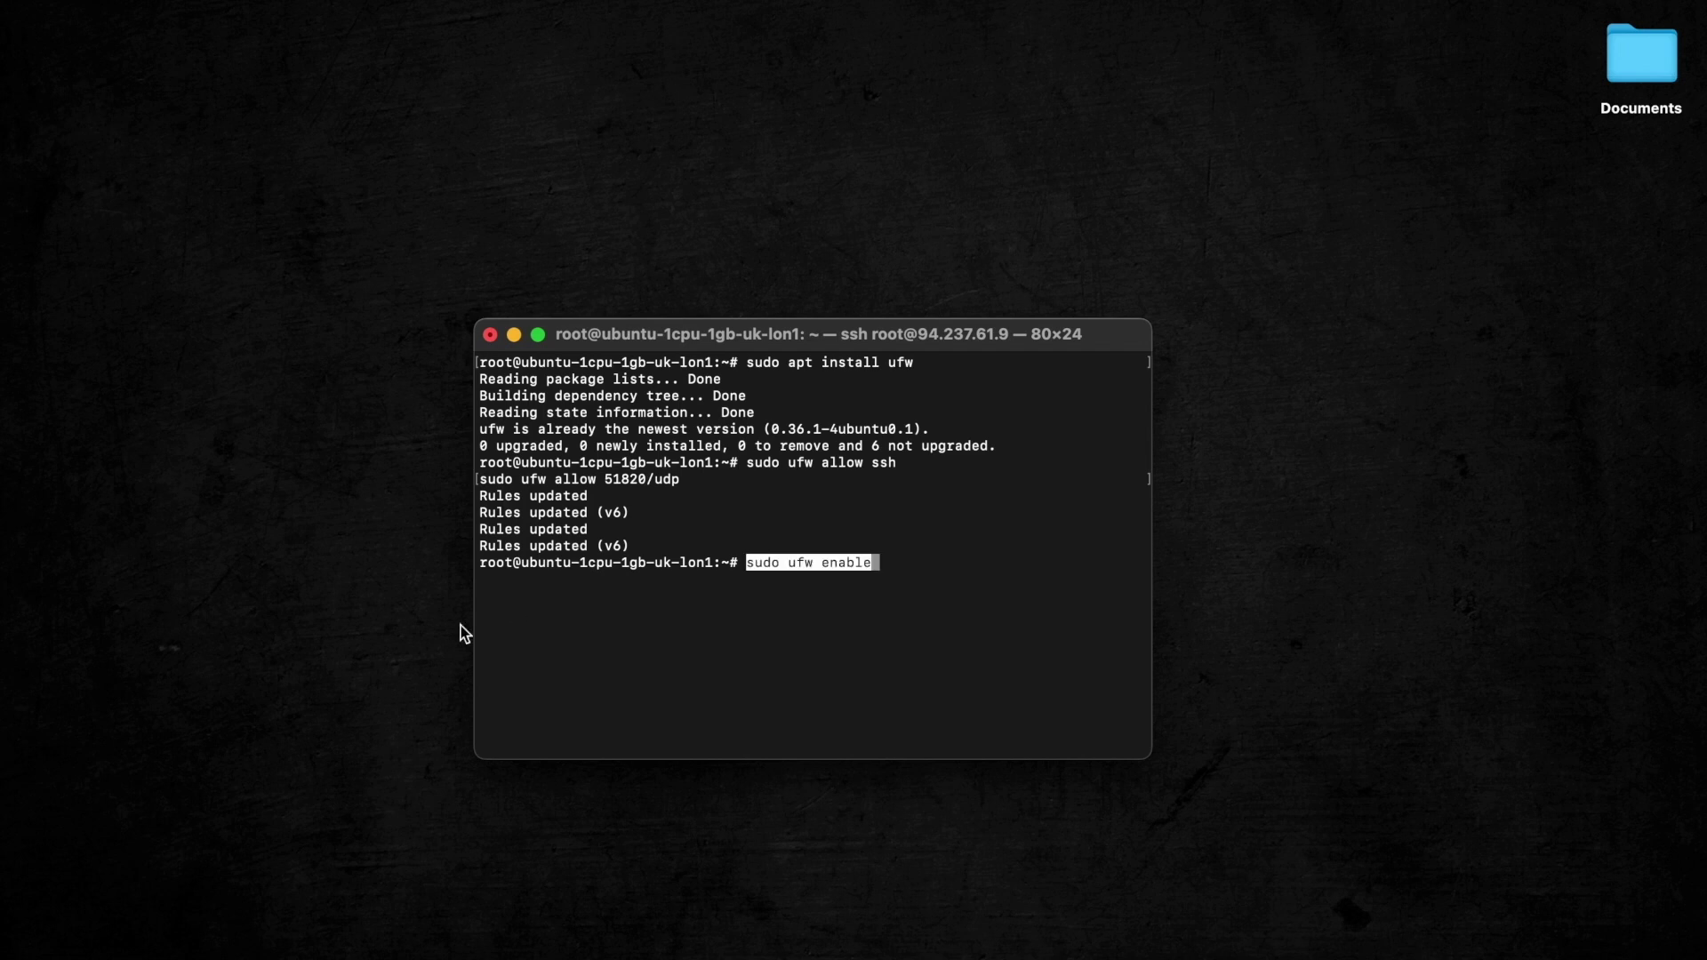
pyautogui.press('Return')
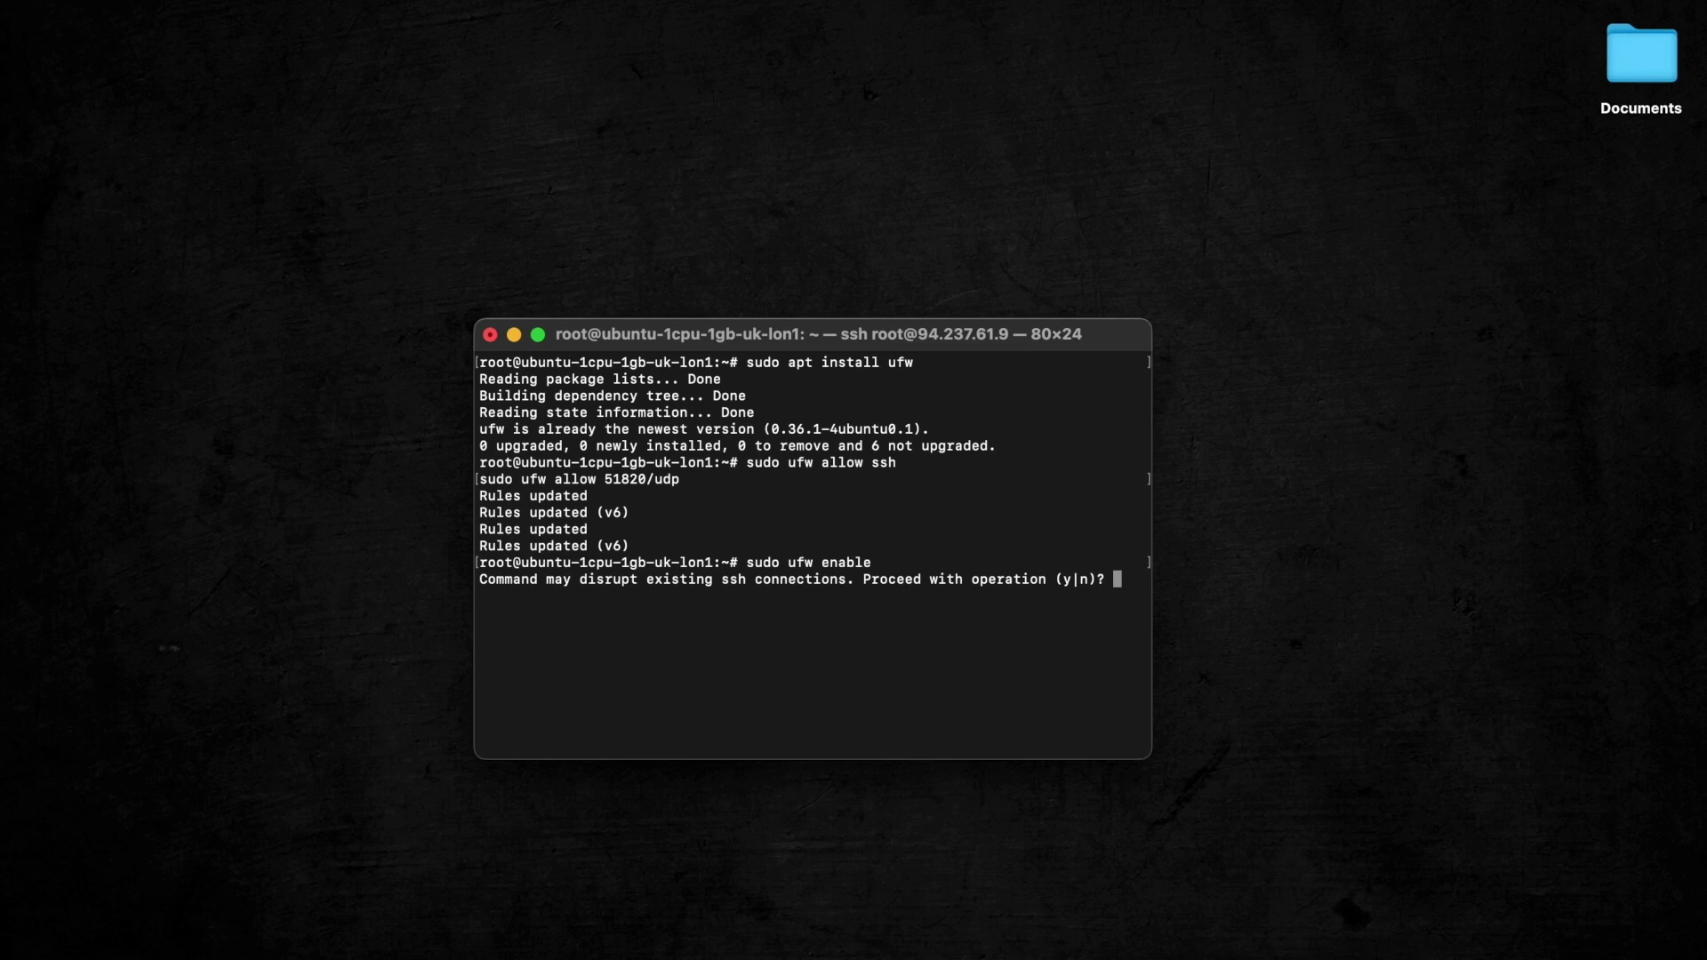
pyautogui.write('y')
pyautogui.press('Return')
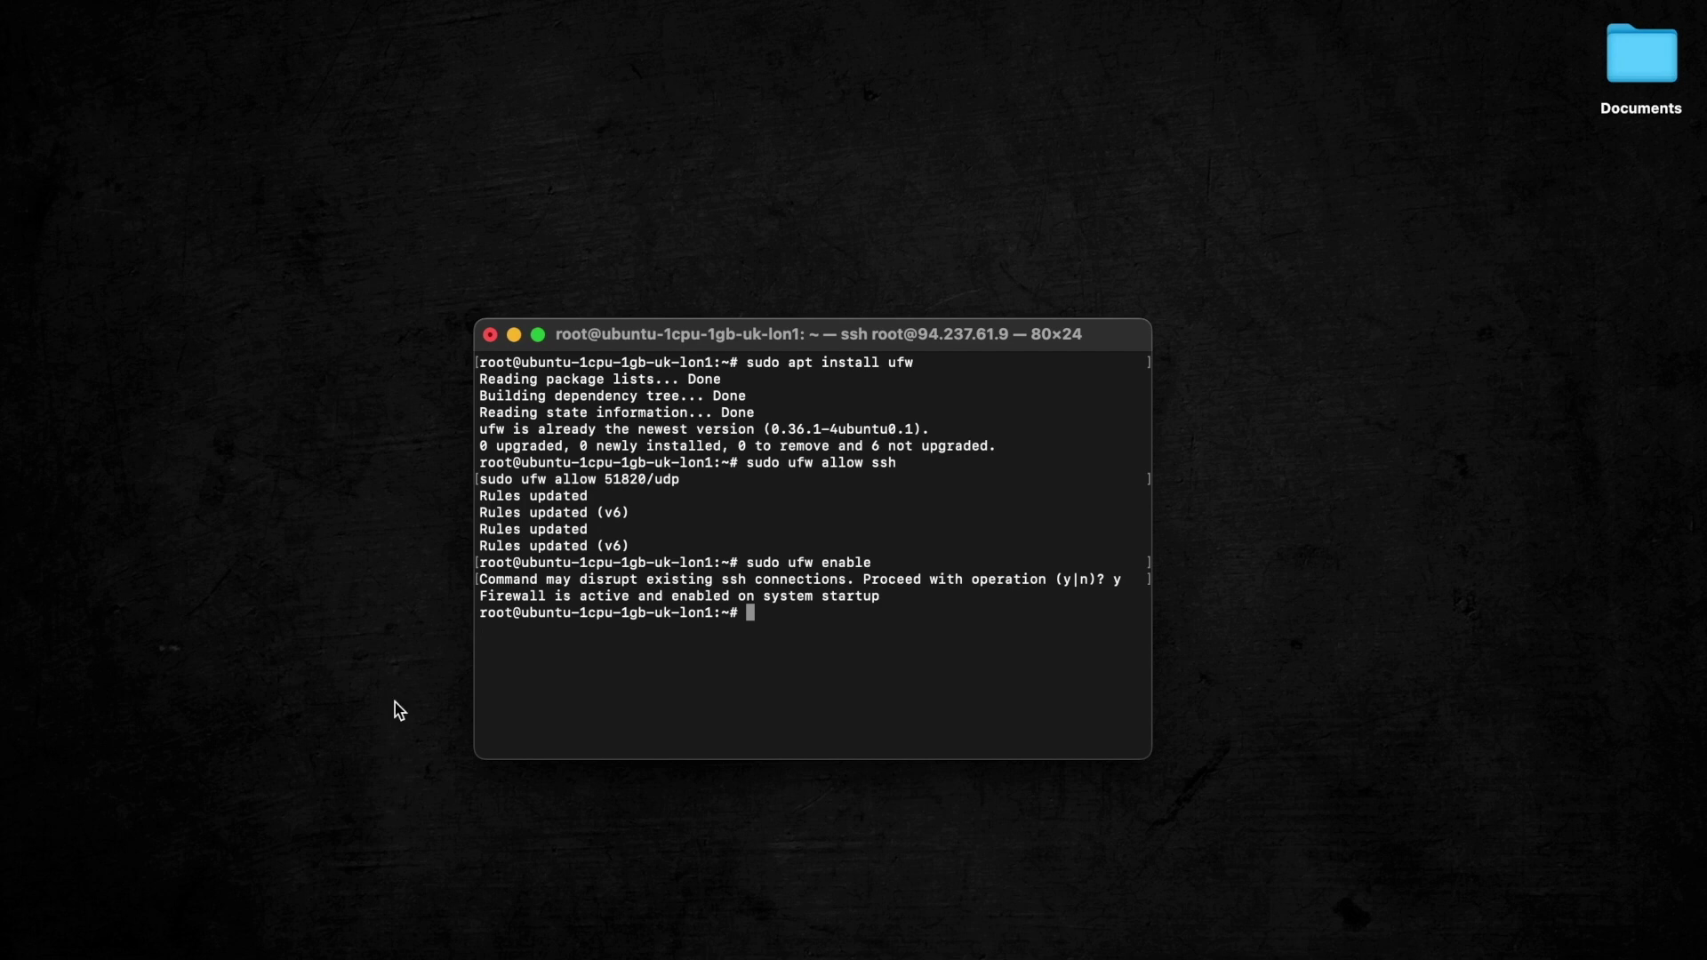
pyautogui.press('super+v')
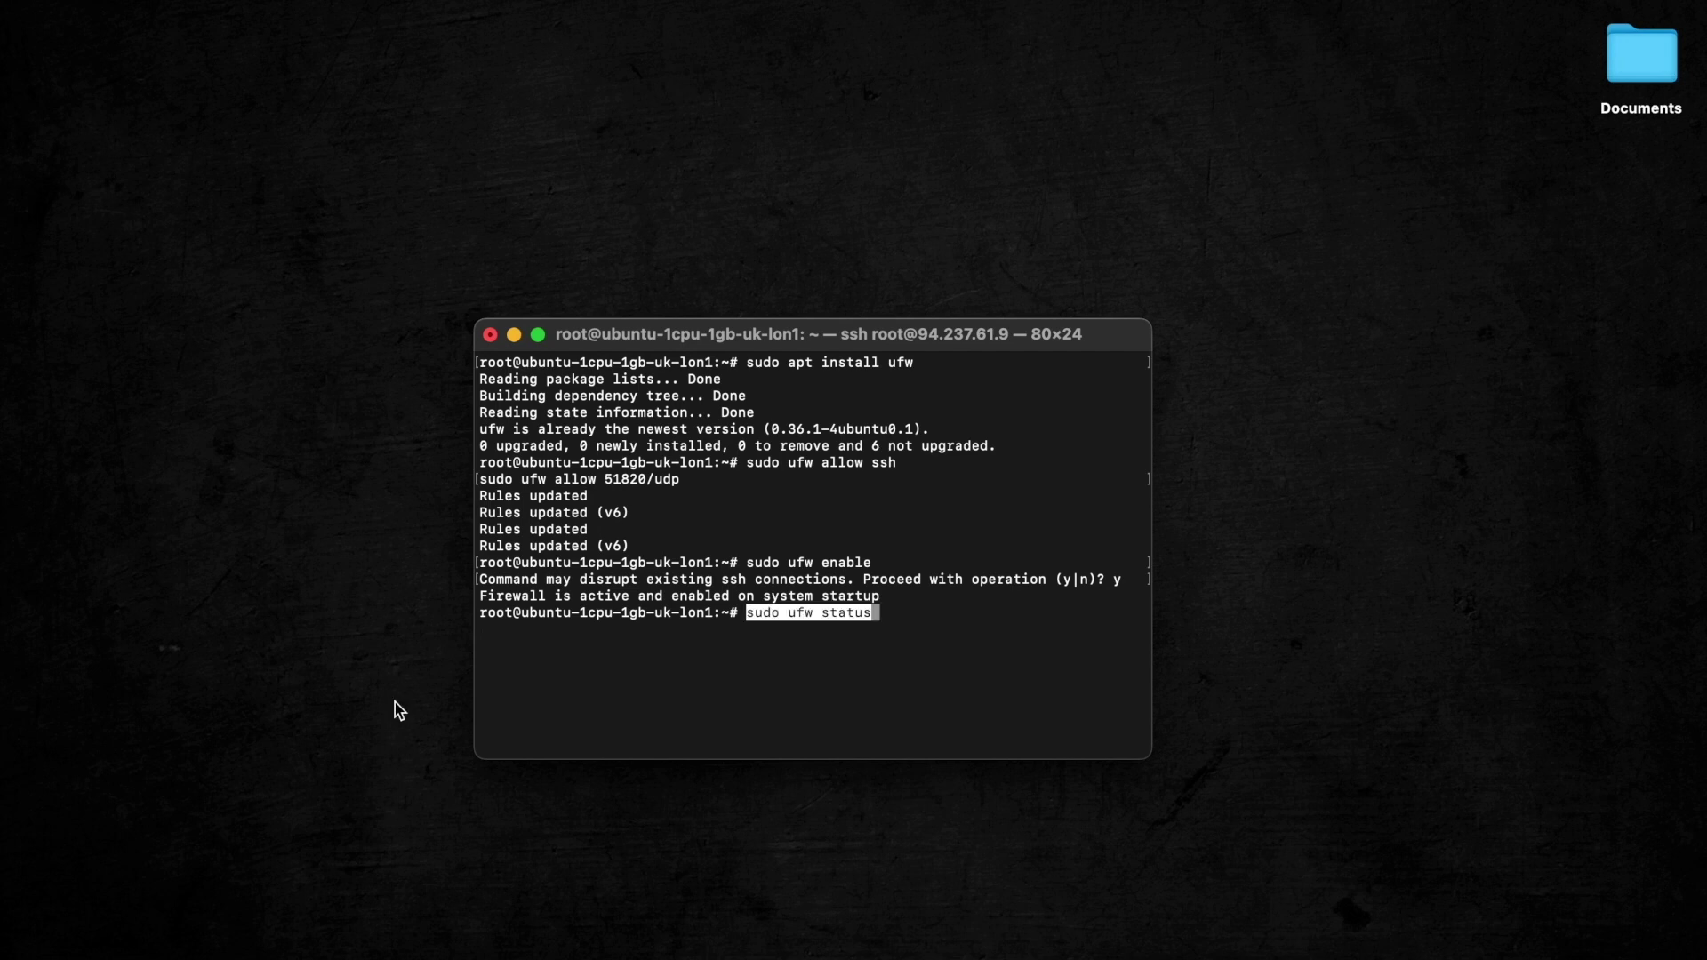
pyautogui.press('Return')
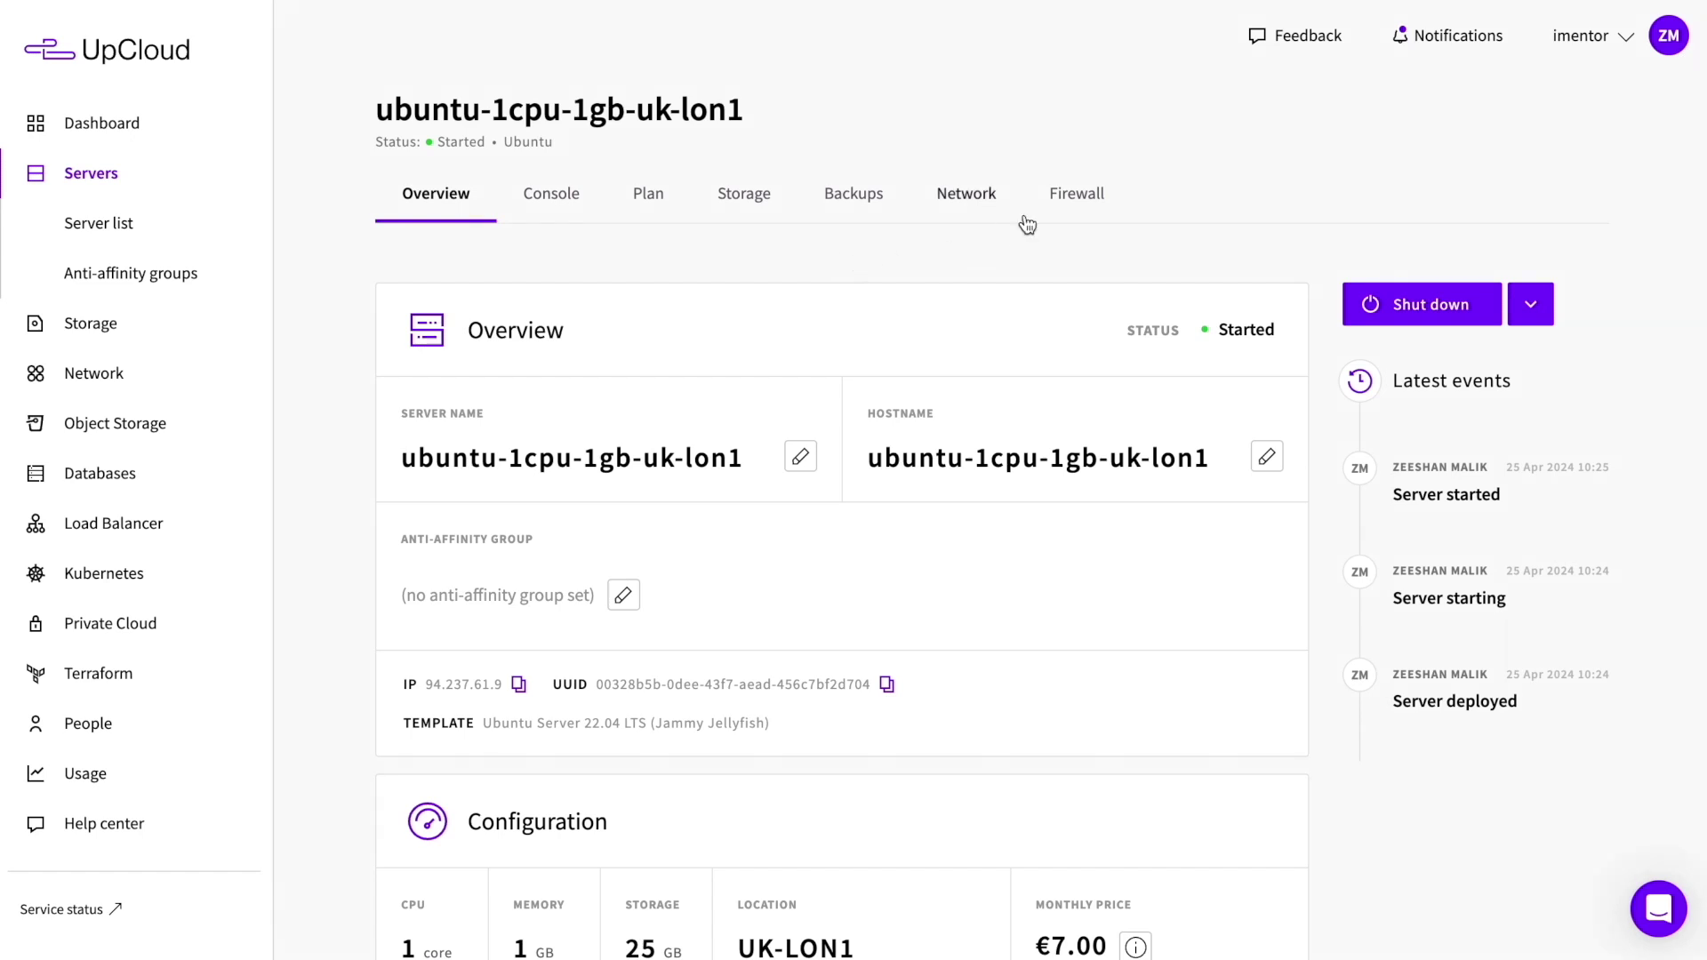
# - Open the server's firewall settings and enable the UpCloud firewall
pyautogui.click(1078, 209)
pyautogui.scroll(-2, 899, 312)
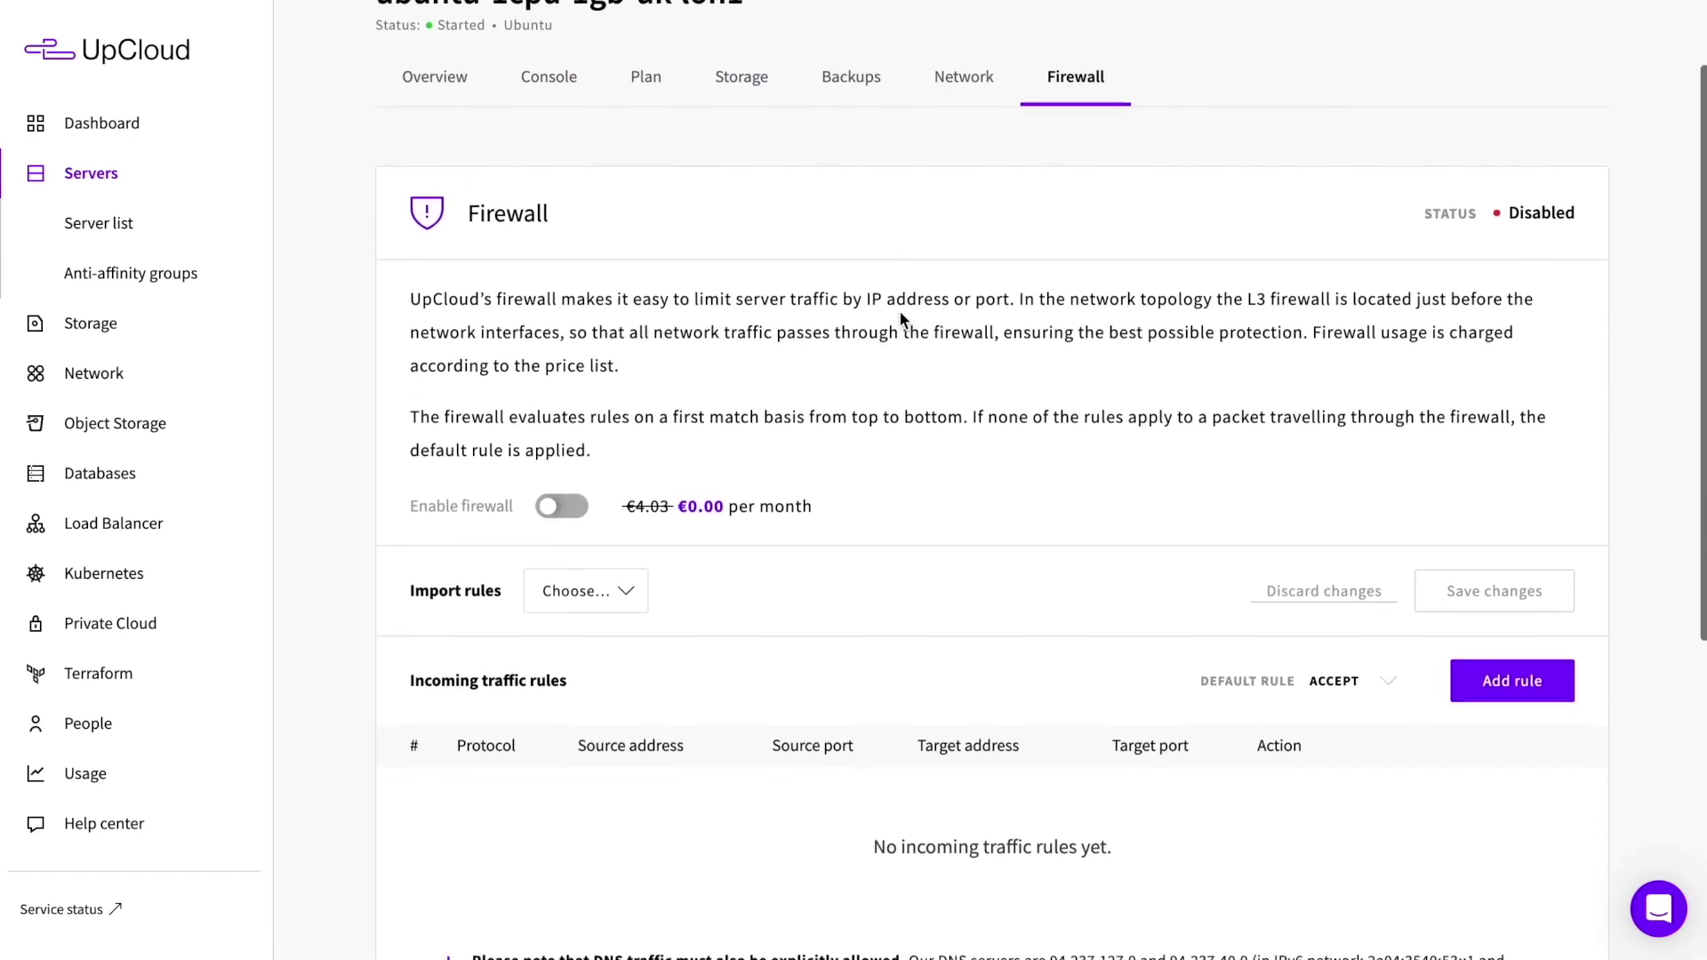
pyautogui.click(567, 449)
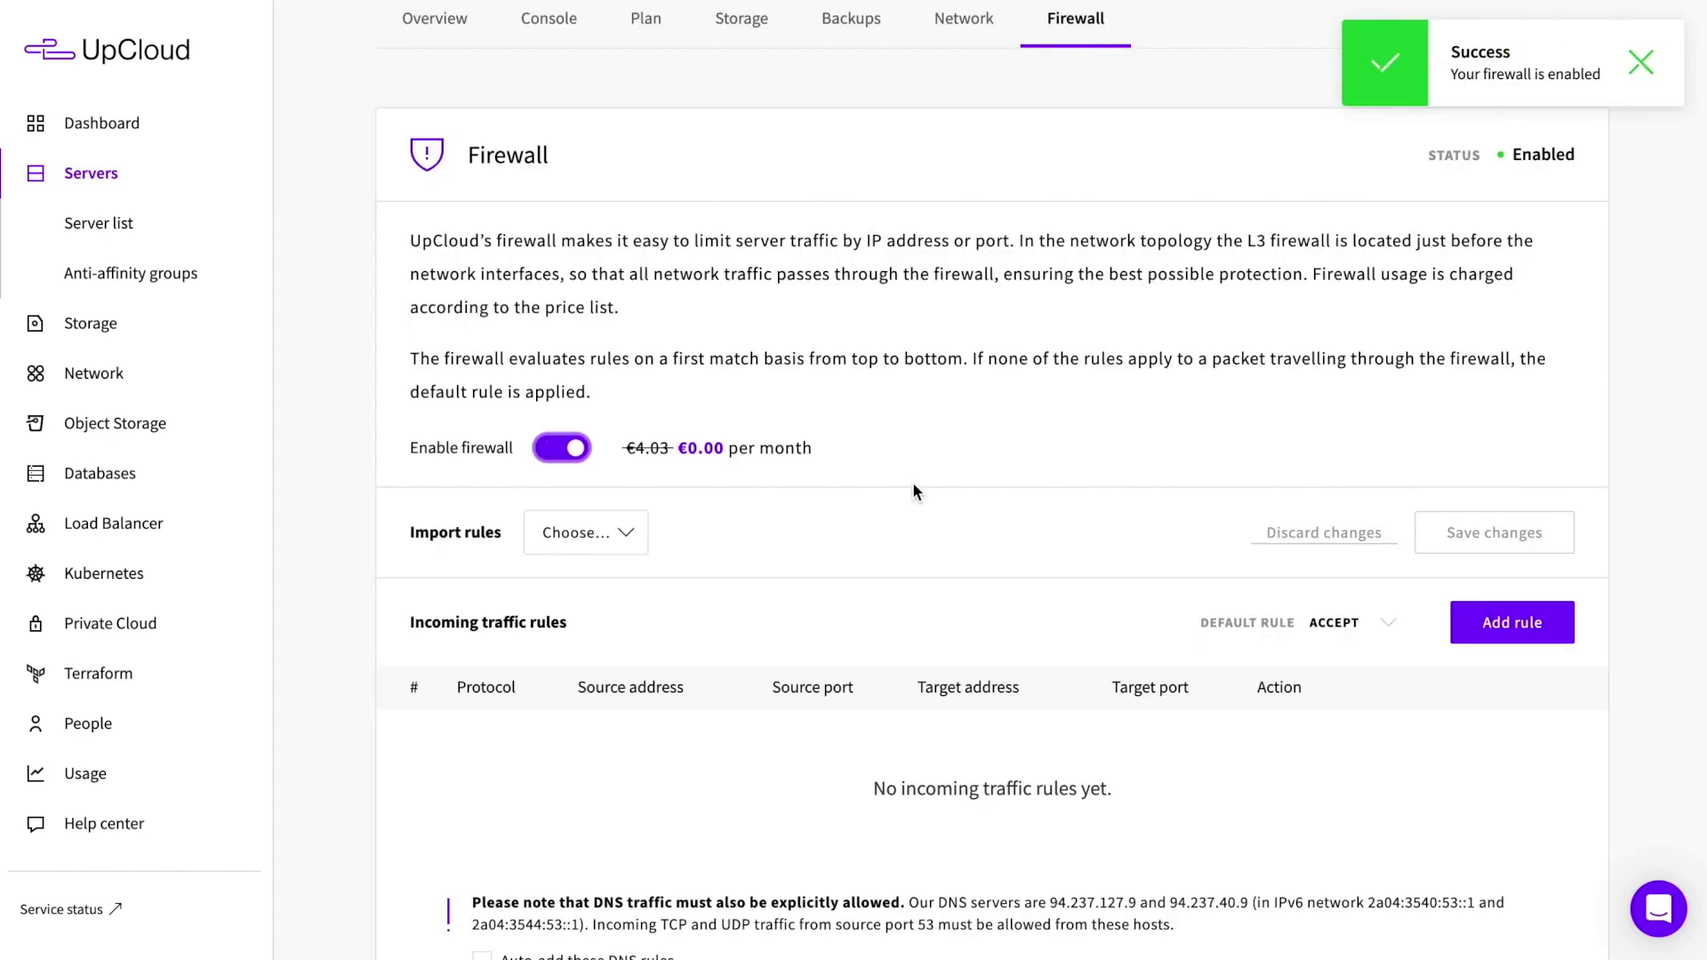
# - Import the premade "Only SSH allowed" firewall profile into the server's rules
pyautogui.scroll(-1, 912, 491)
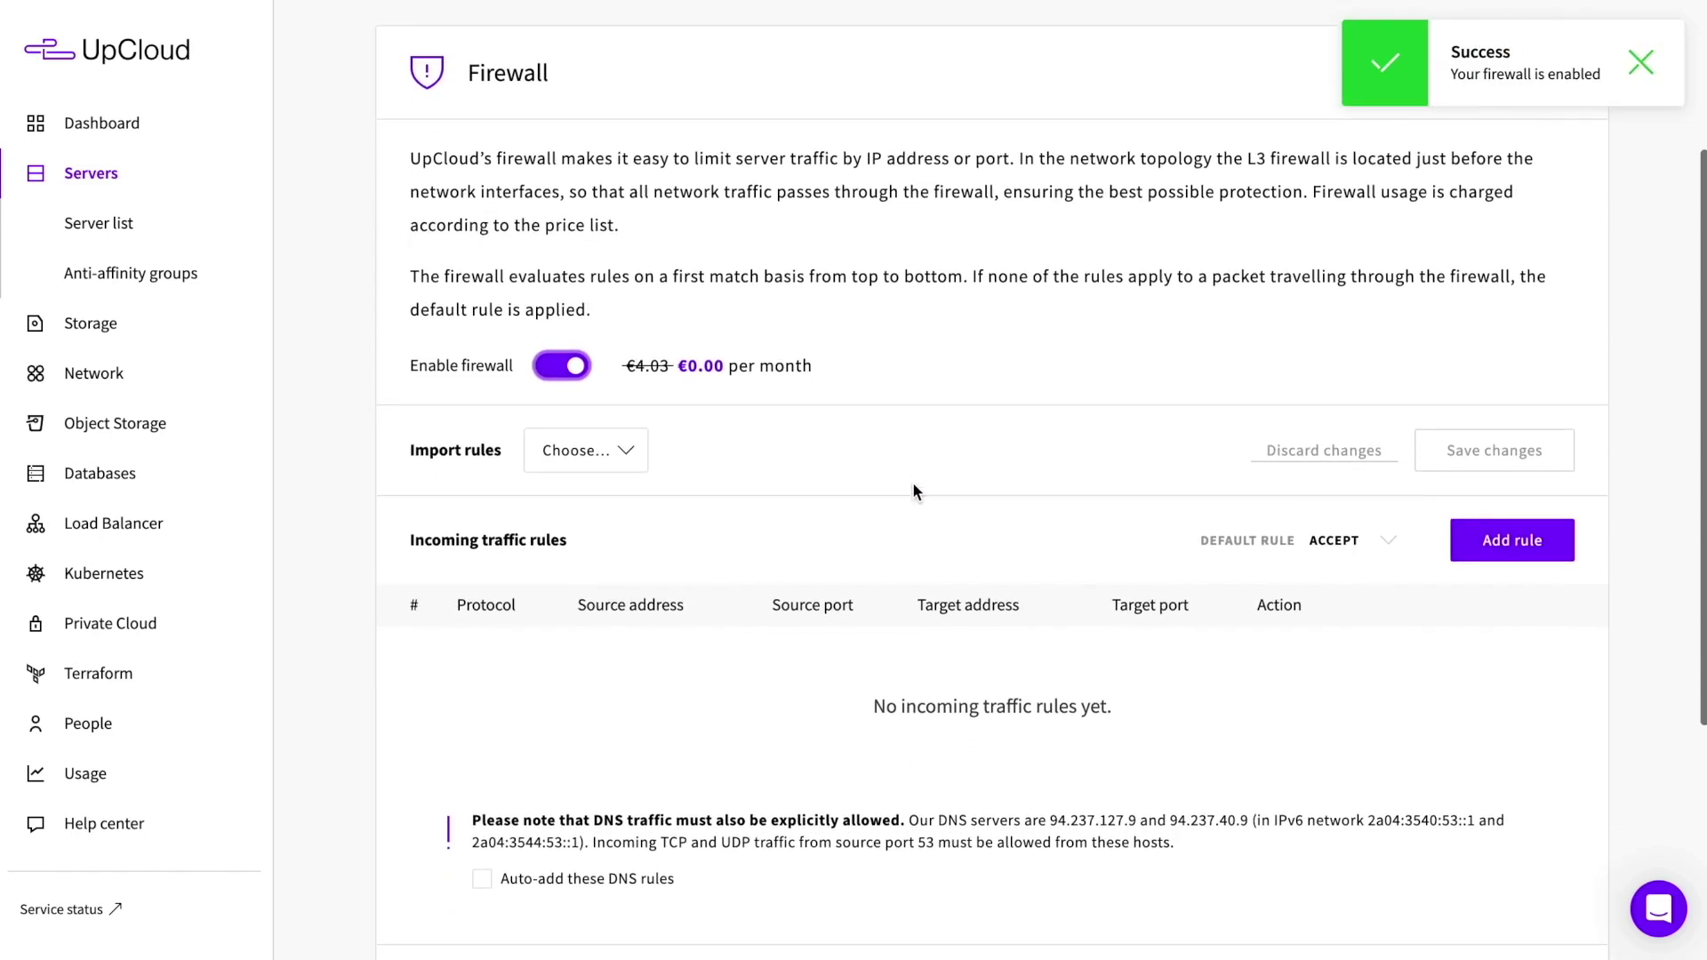
pyautogui.scroll(-1, 916, 492)
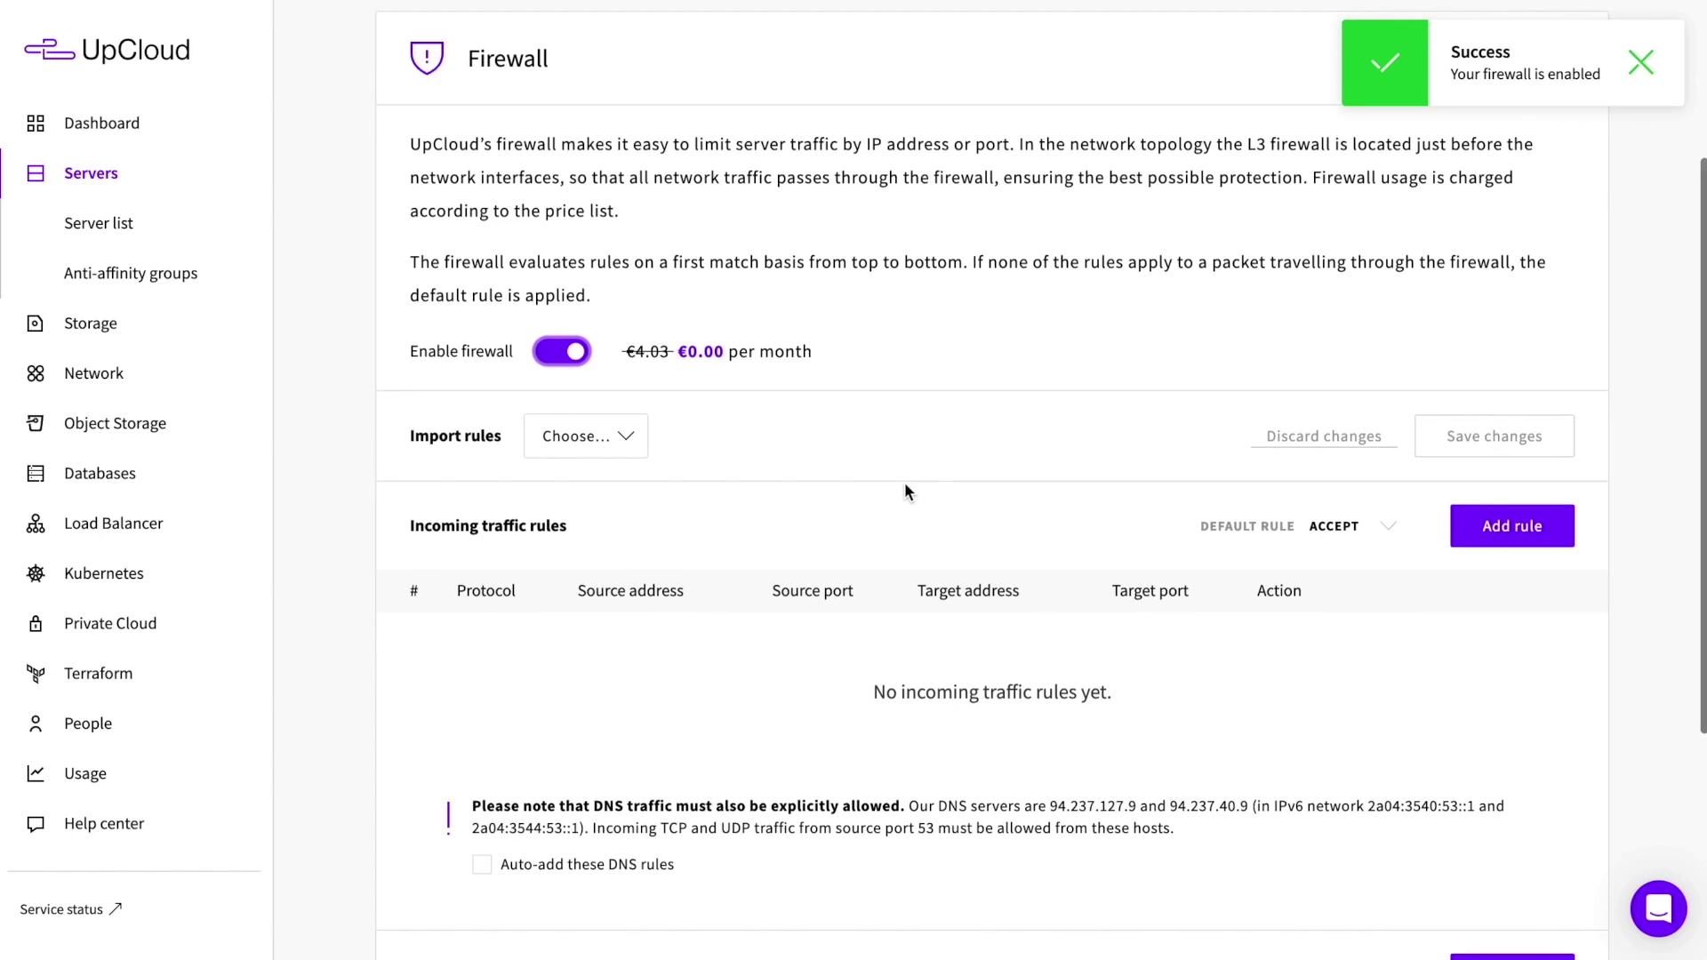
pyautogui.click(629, 438)
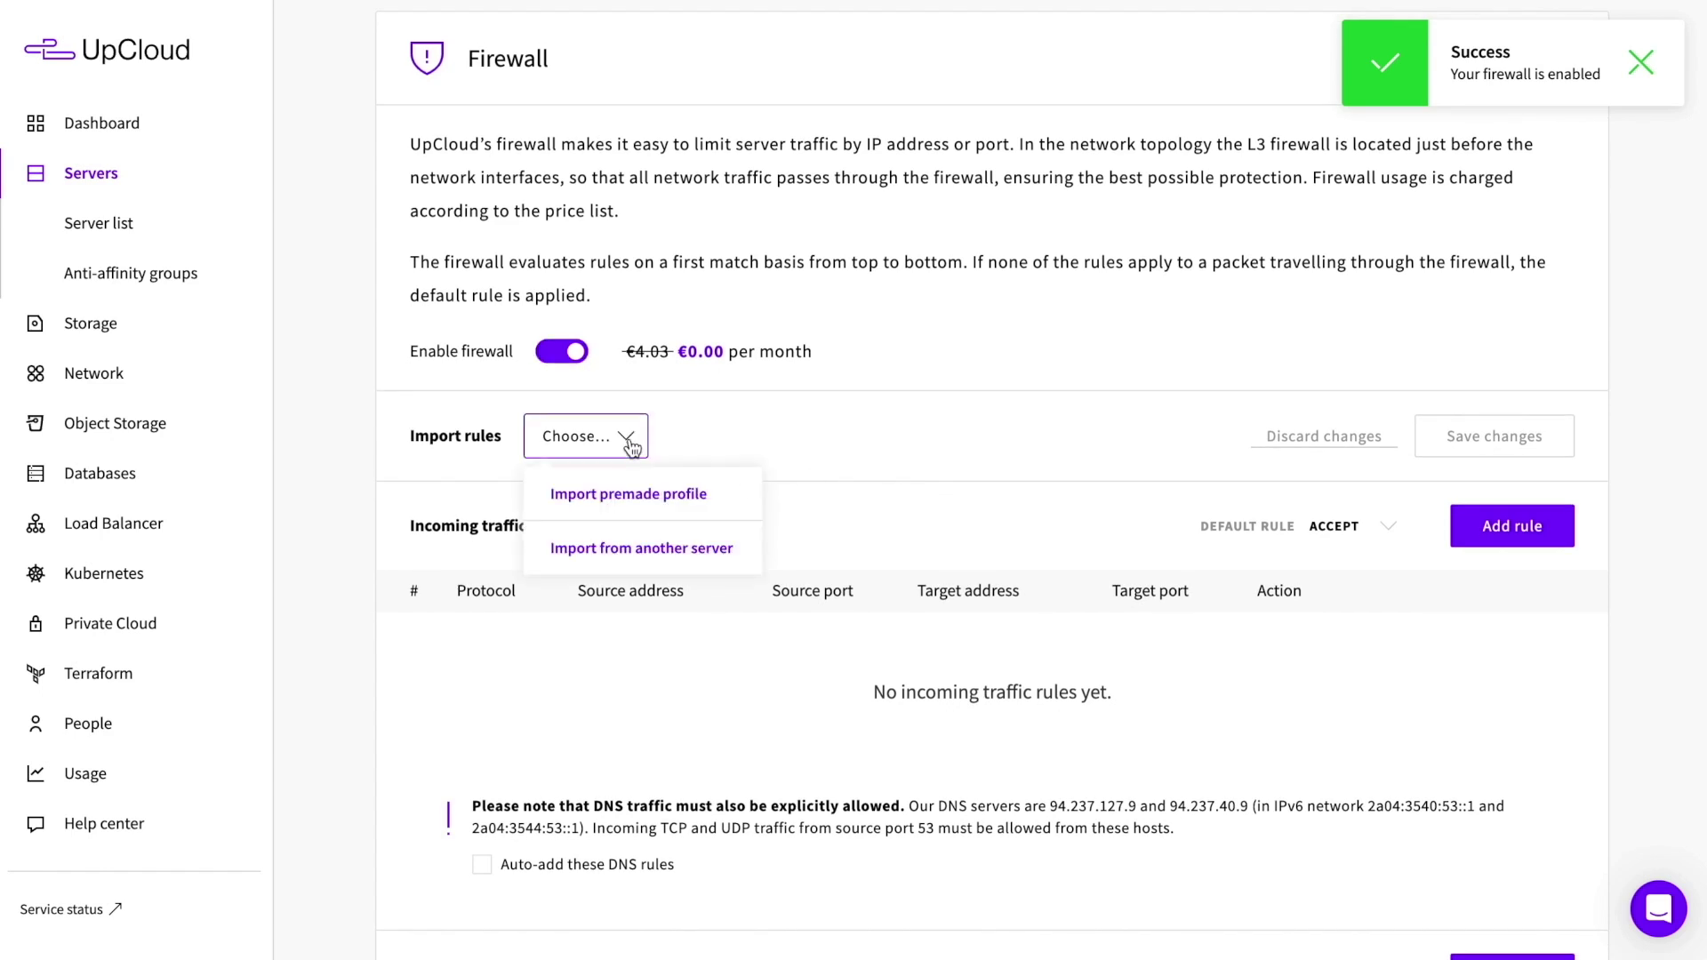
pyautogui.click(640, 493)
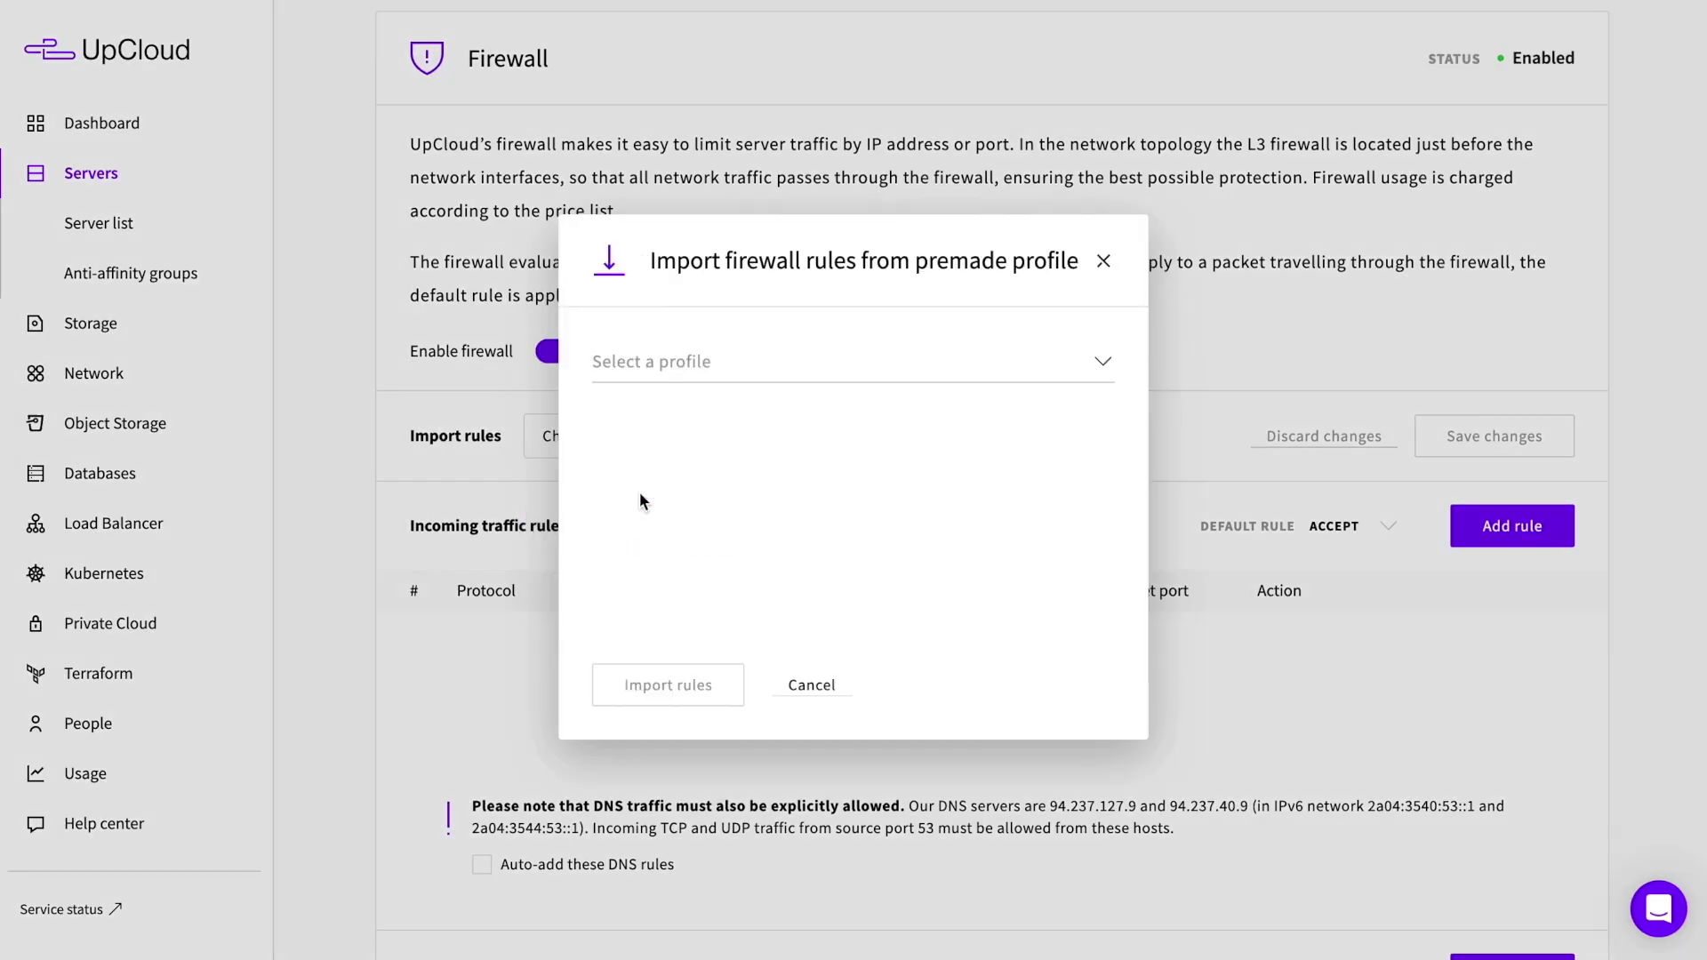
pyautogui.click(751, 373)
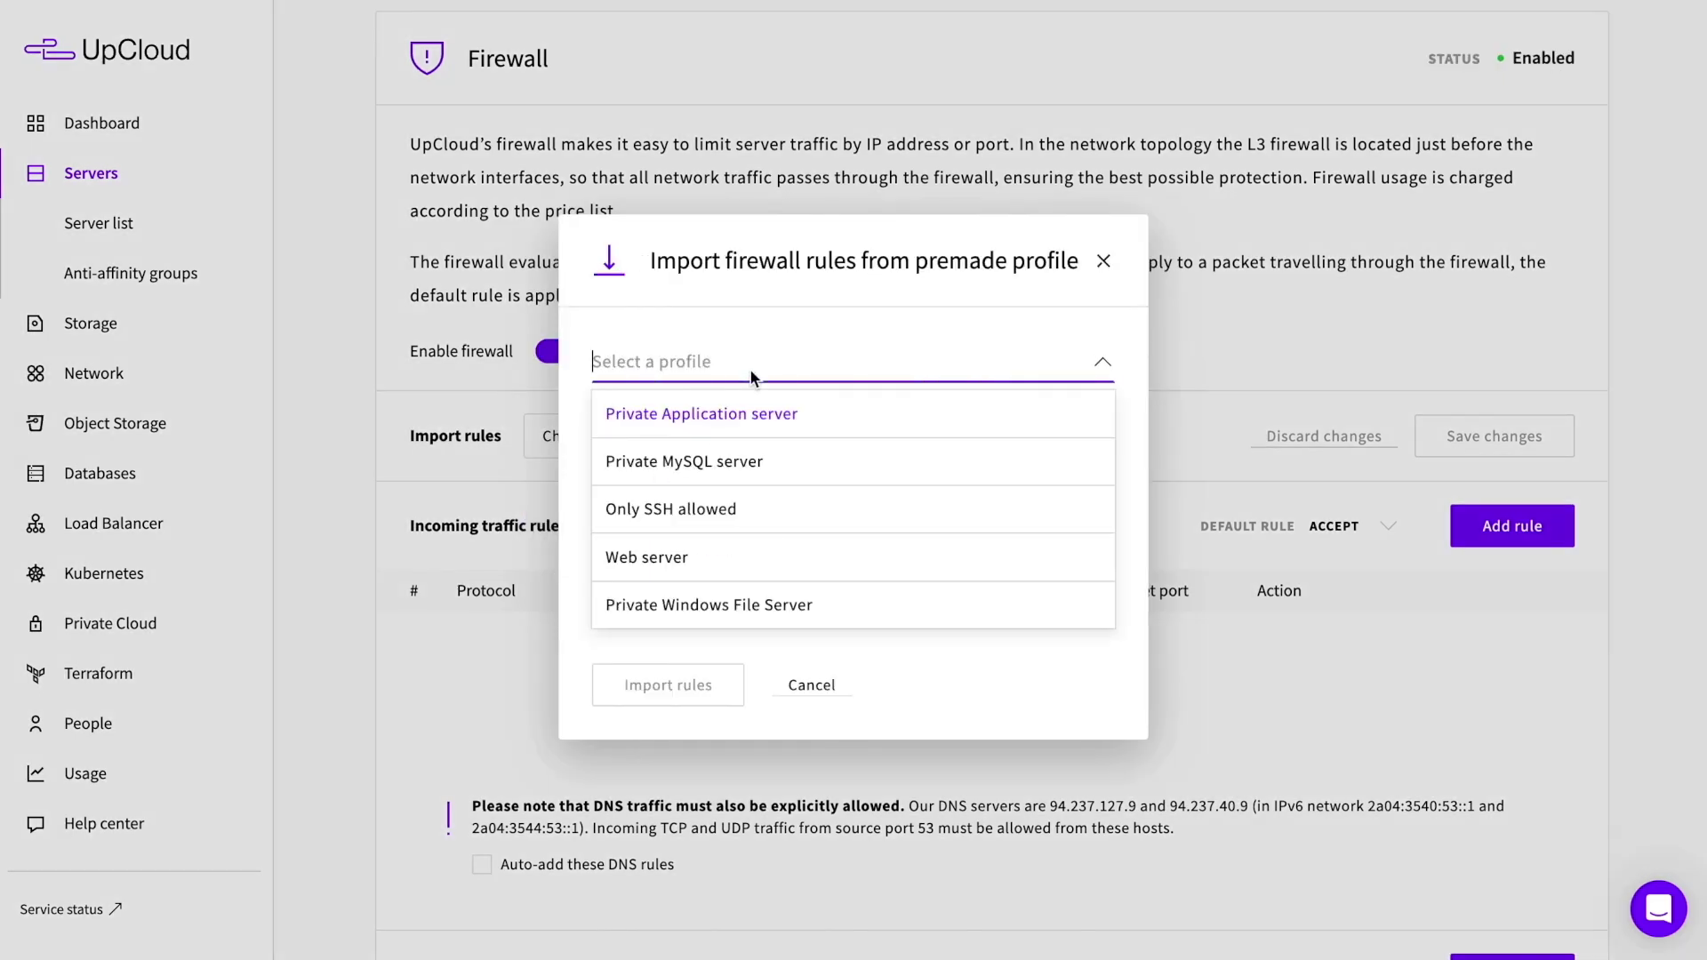
pyautogui.click(735, 509)
pyautogui.click(698, 686)
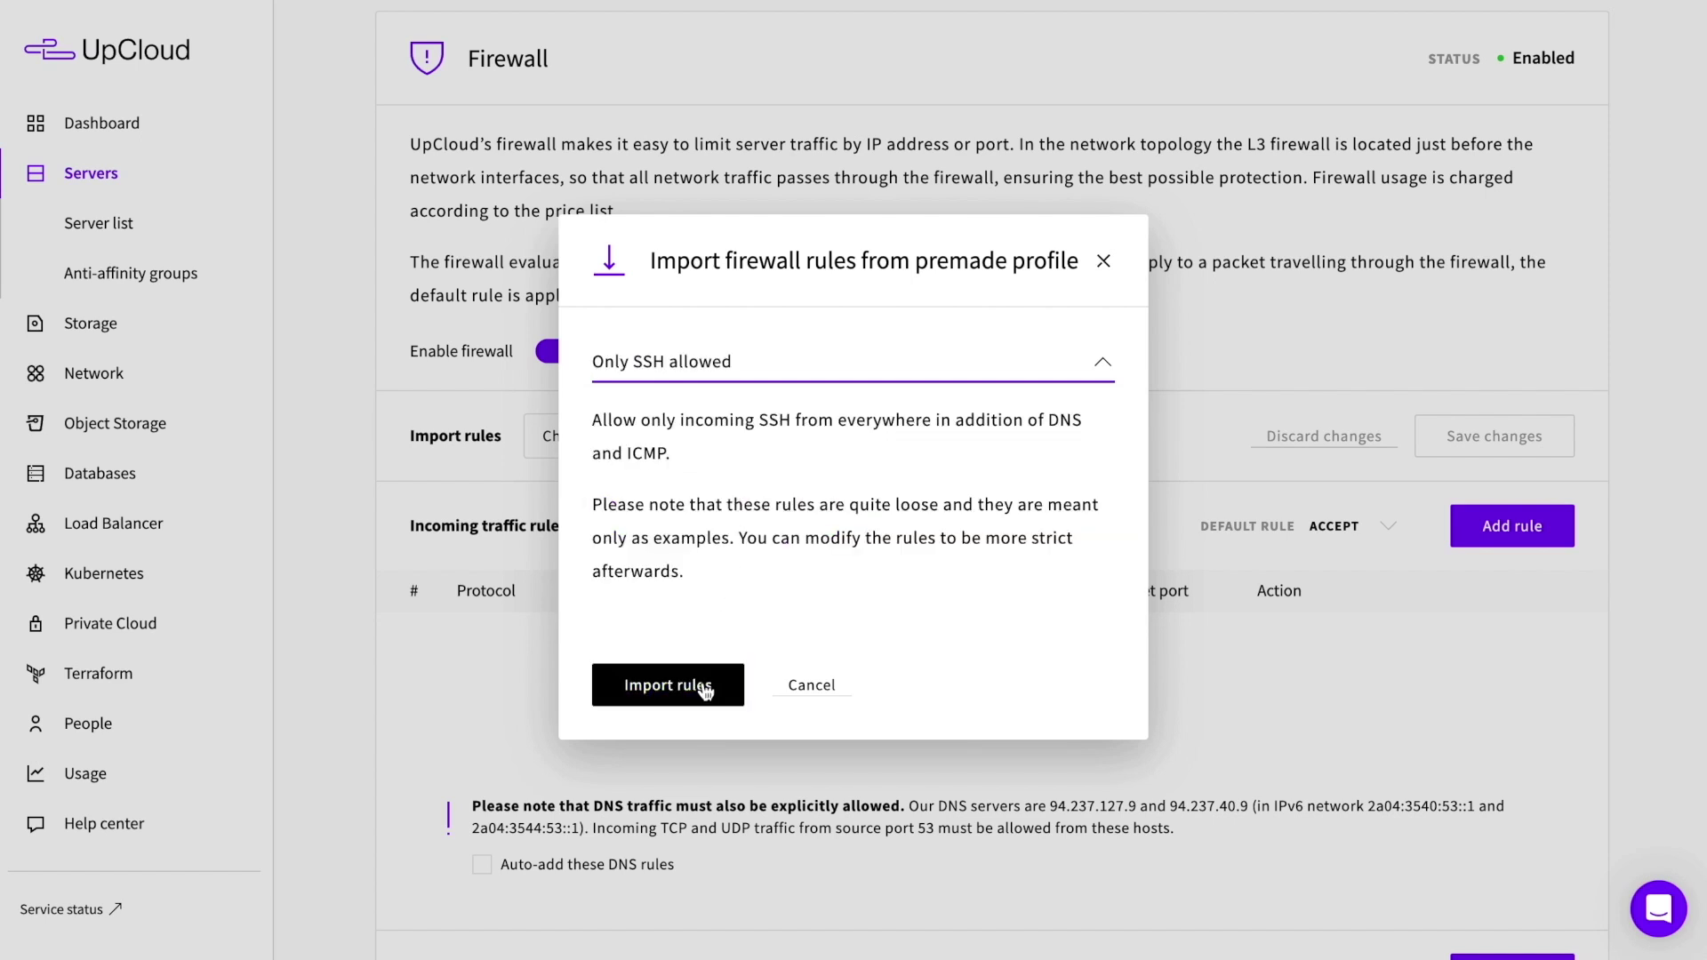
pyautogui.scroll(-3, 743, 623)
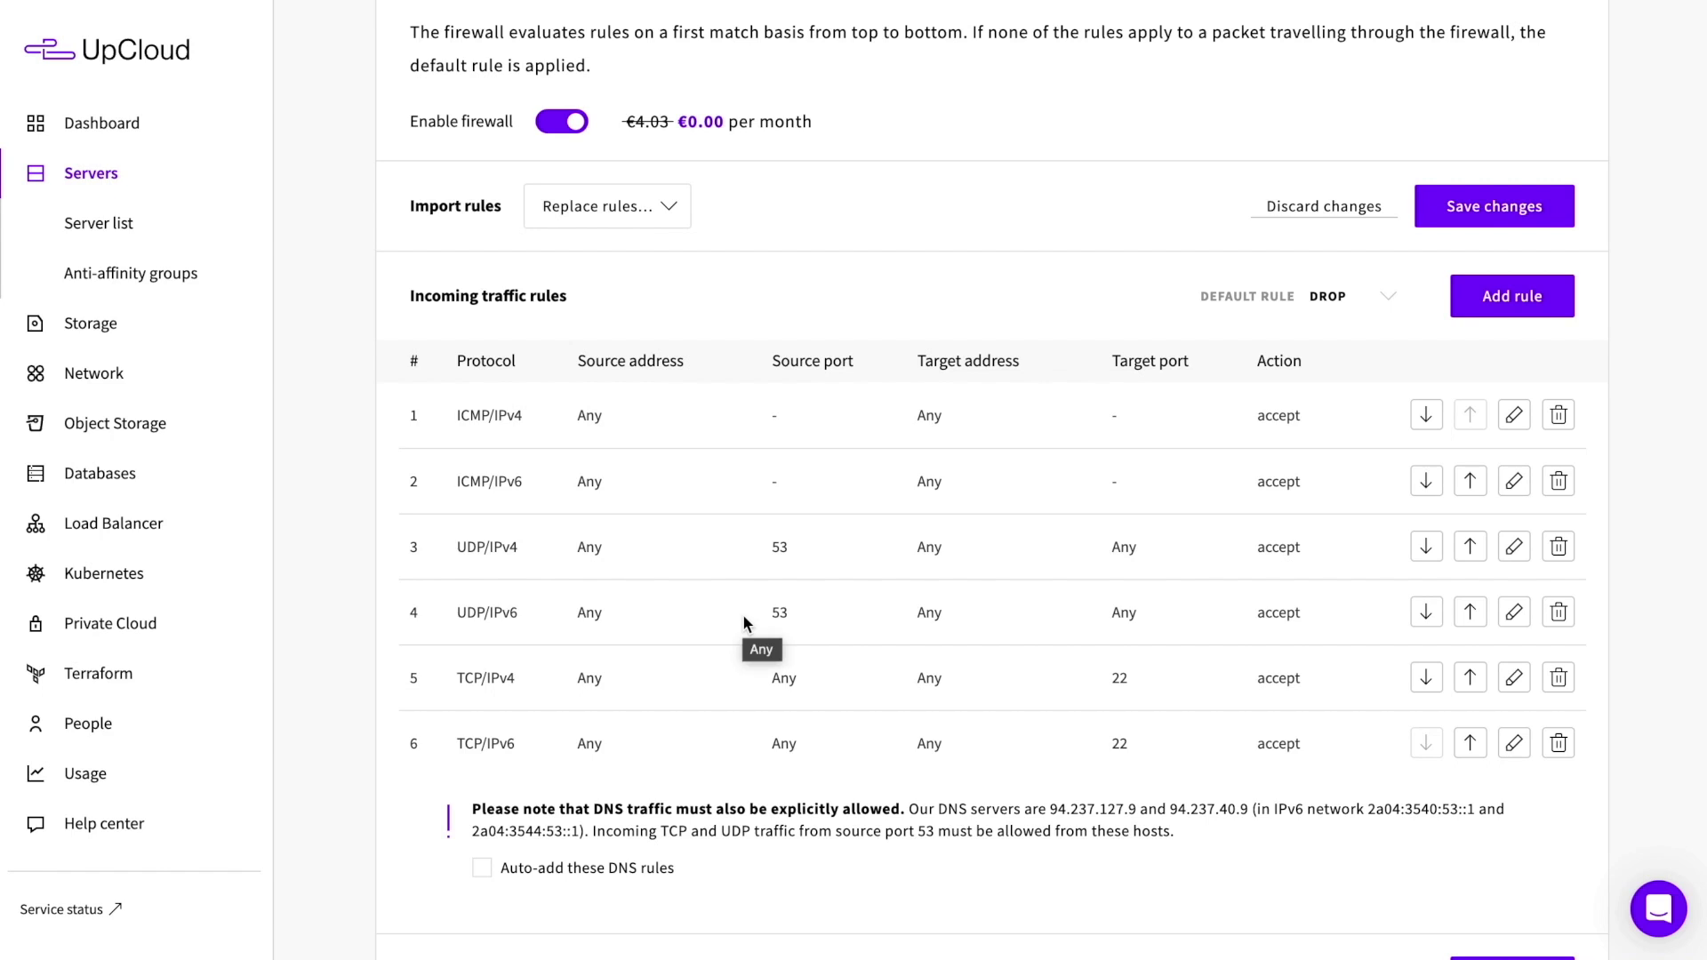
# - Add an incoming rule accepting IPv4 UDP traffic to single target port 51820, with the comment "Wireguard"
pyautogui.scroll(-1, 743, 614)
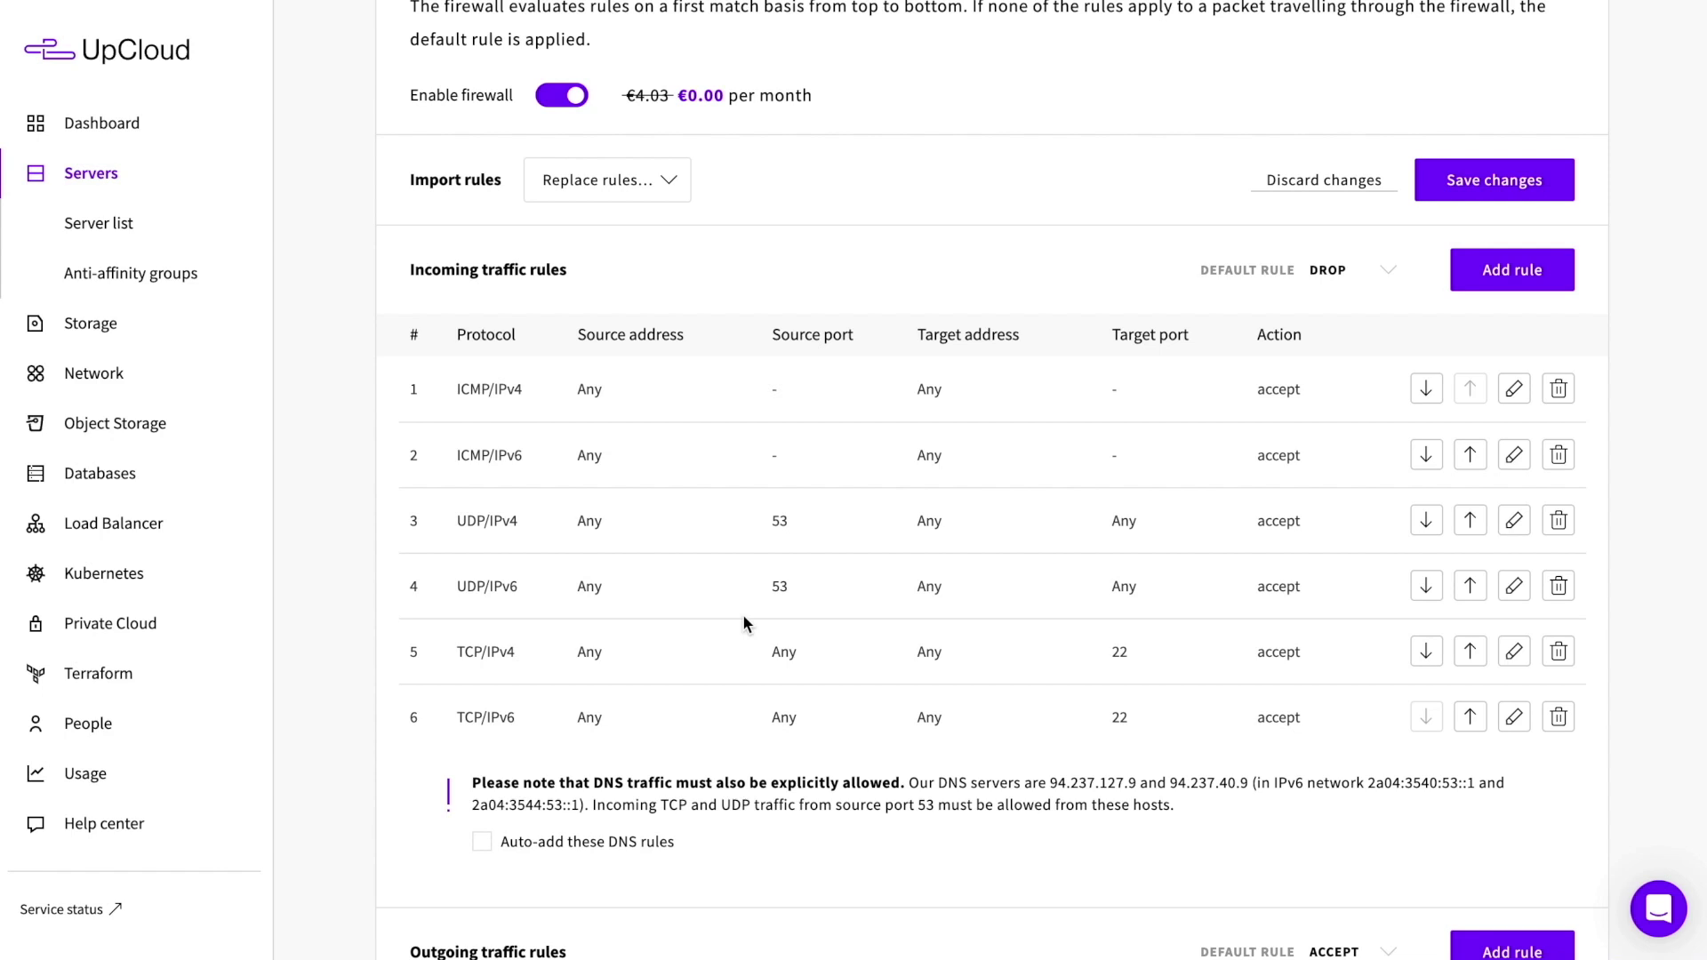
pyautogui.click(1506, 267)
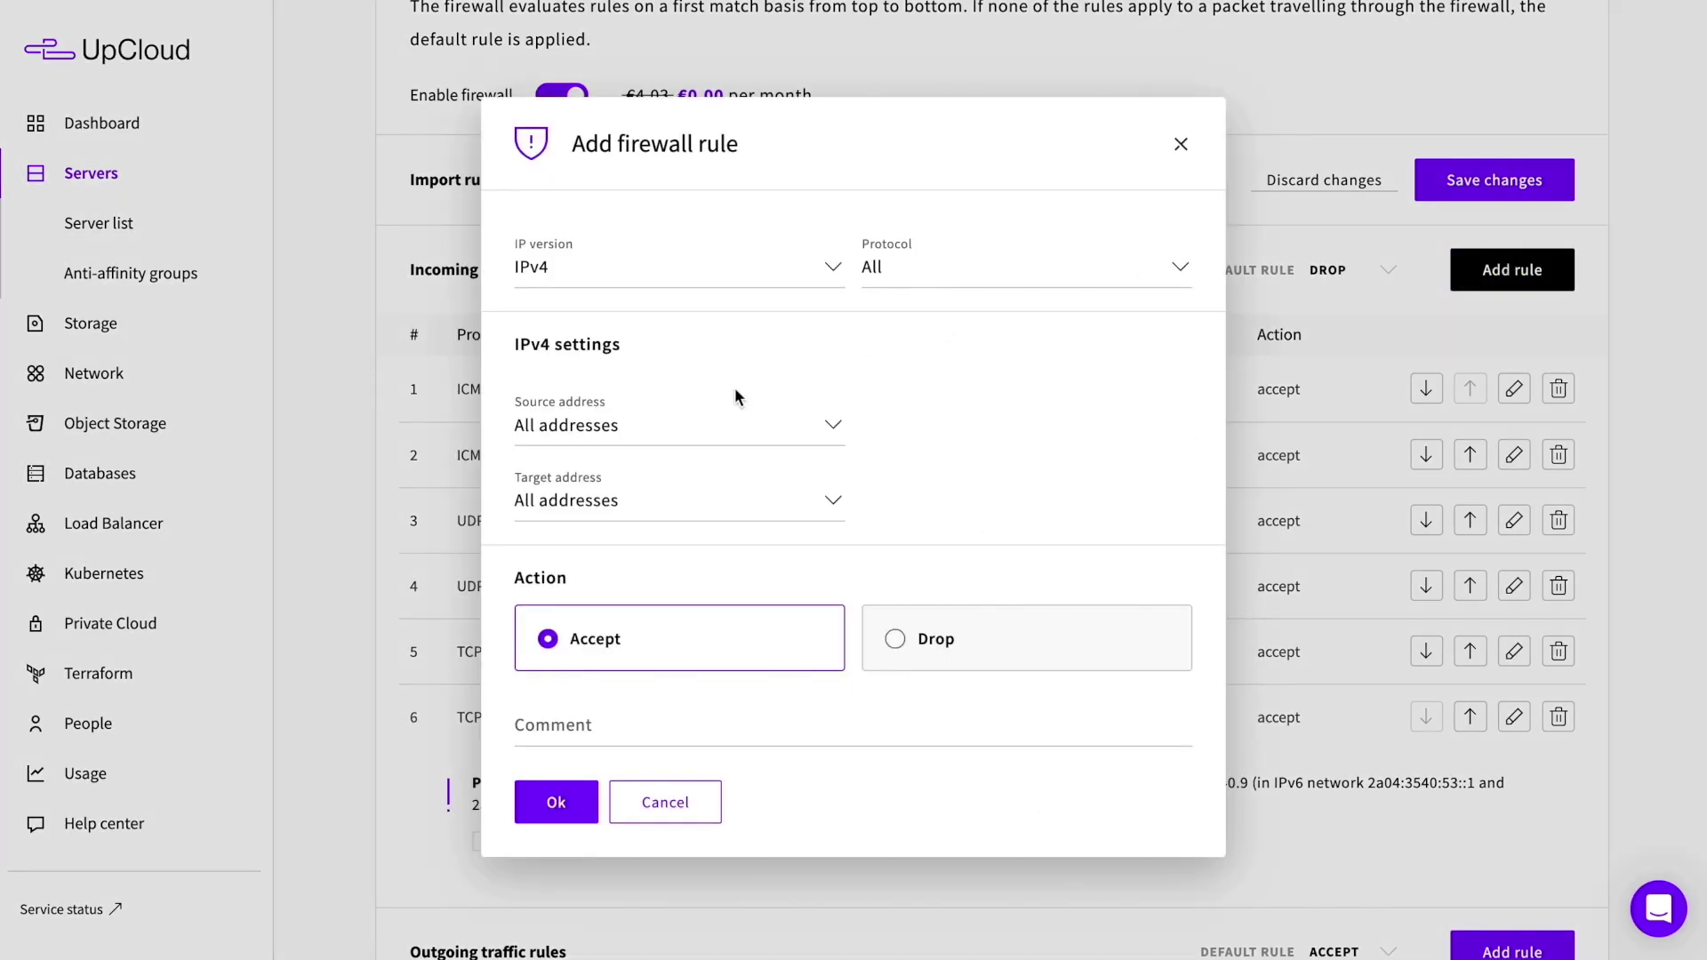
pyautogui.click(904, 270)
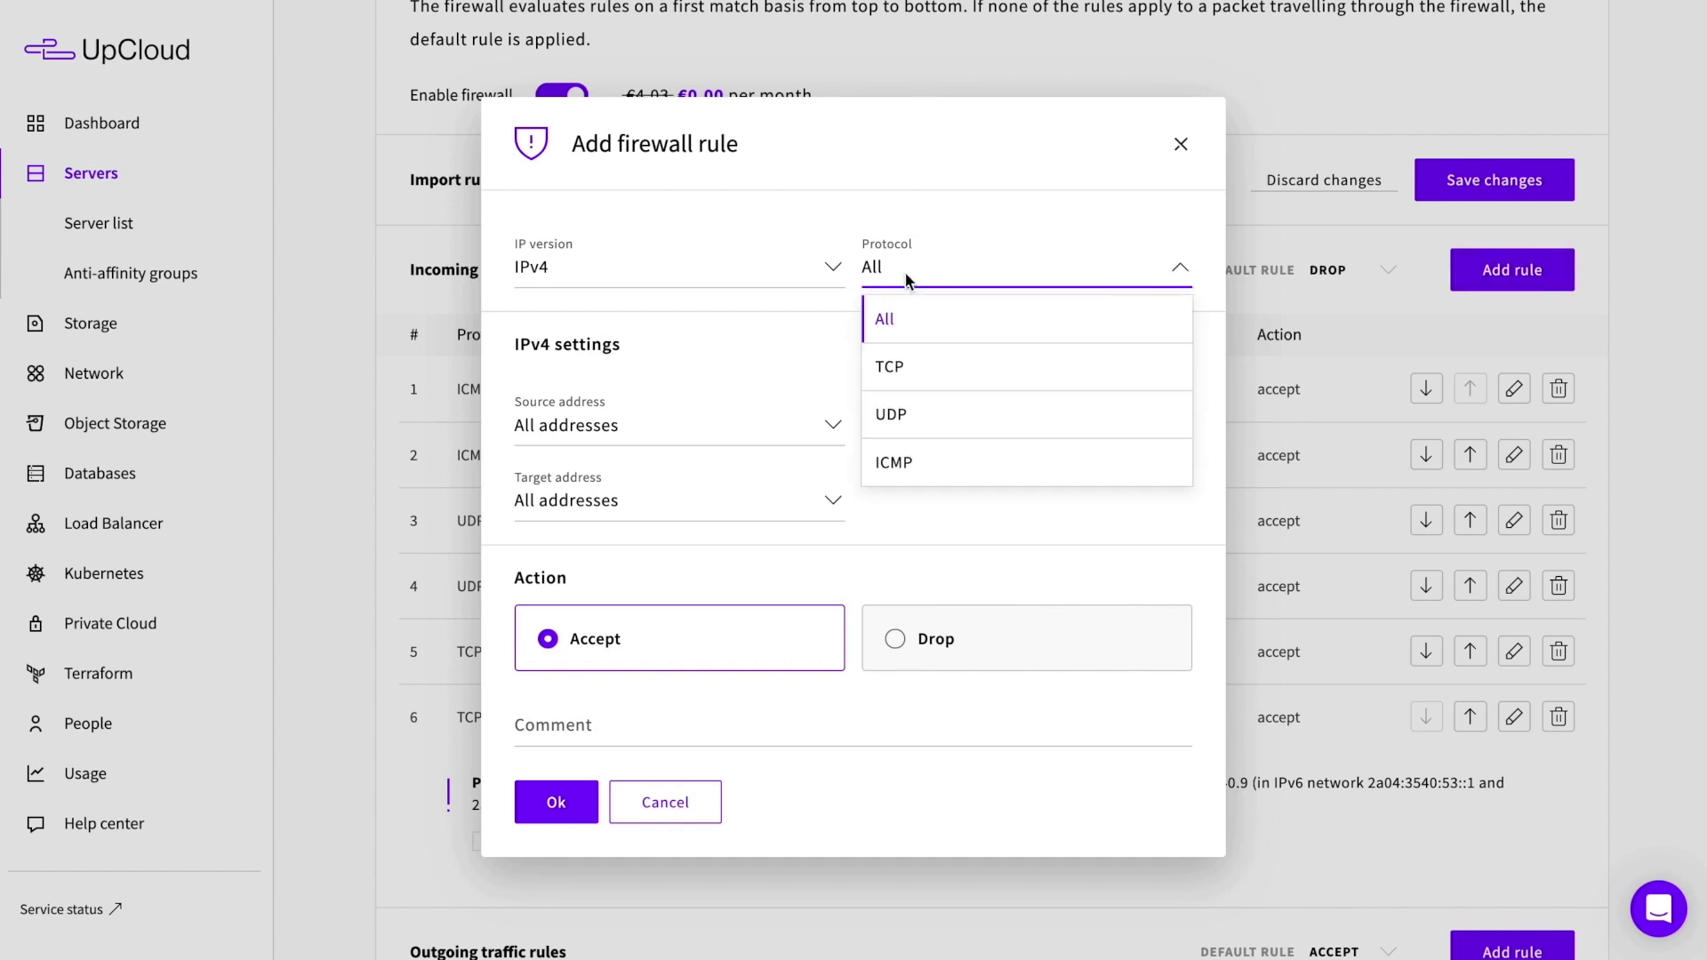
pyautogui.click(916, 413)
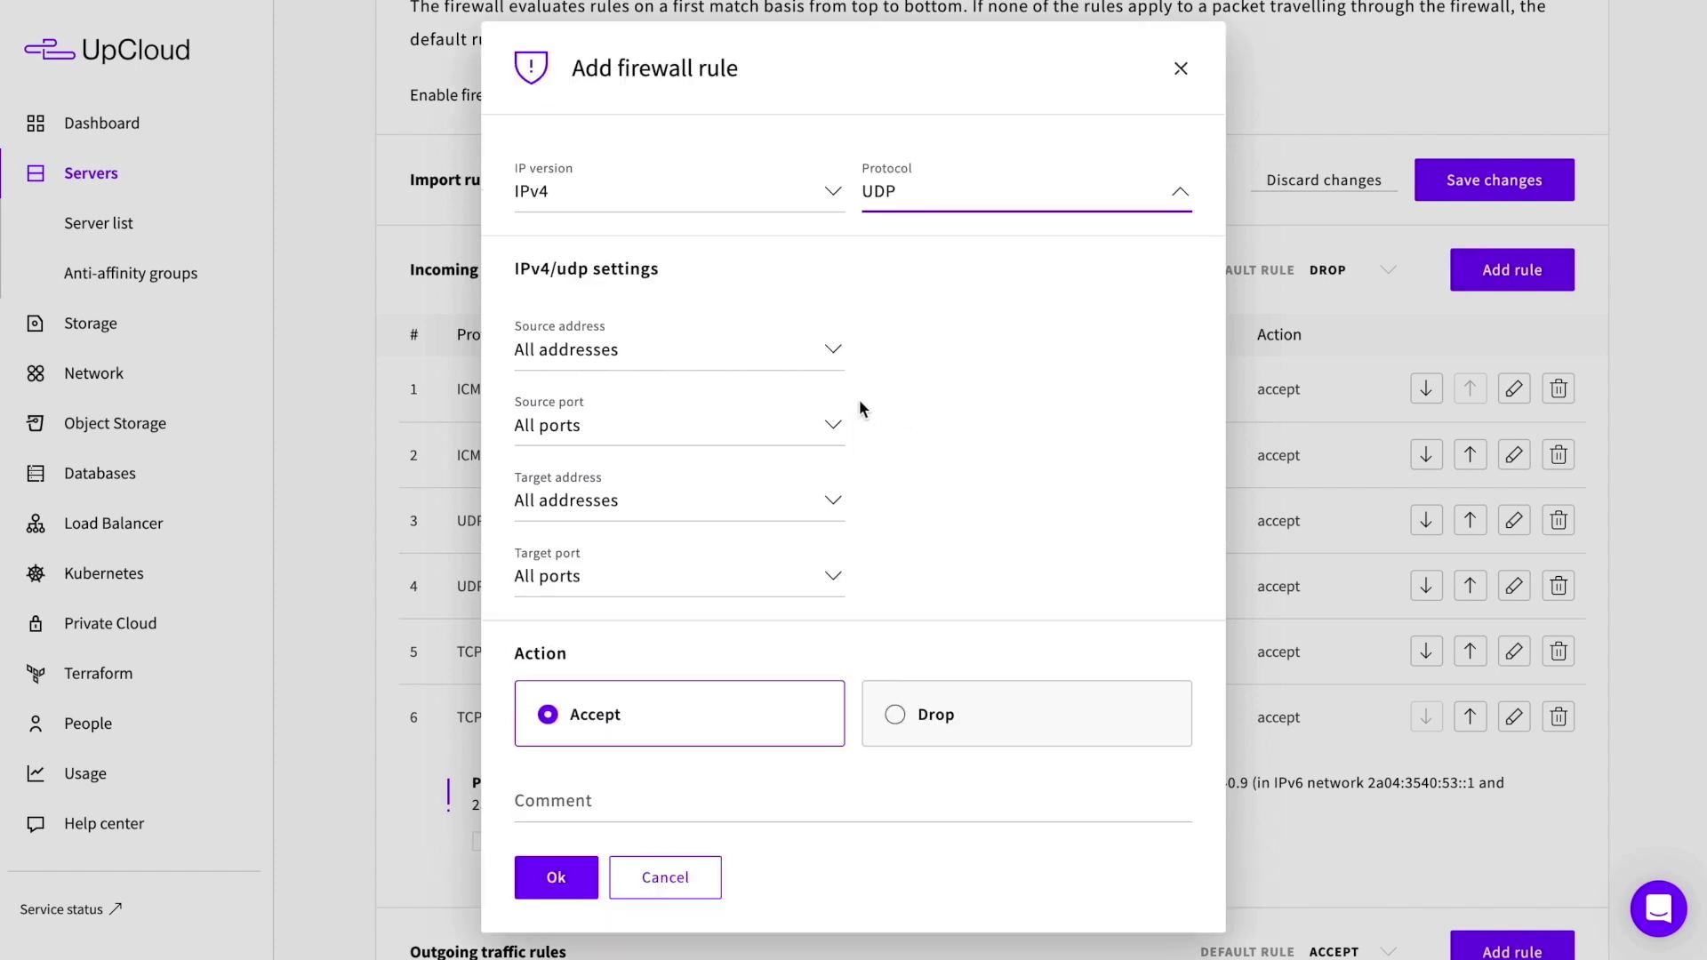
pyautogui.click(763, 579)
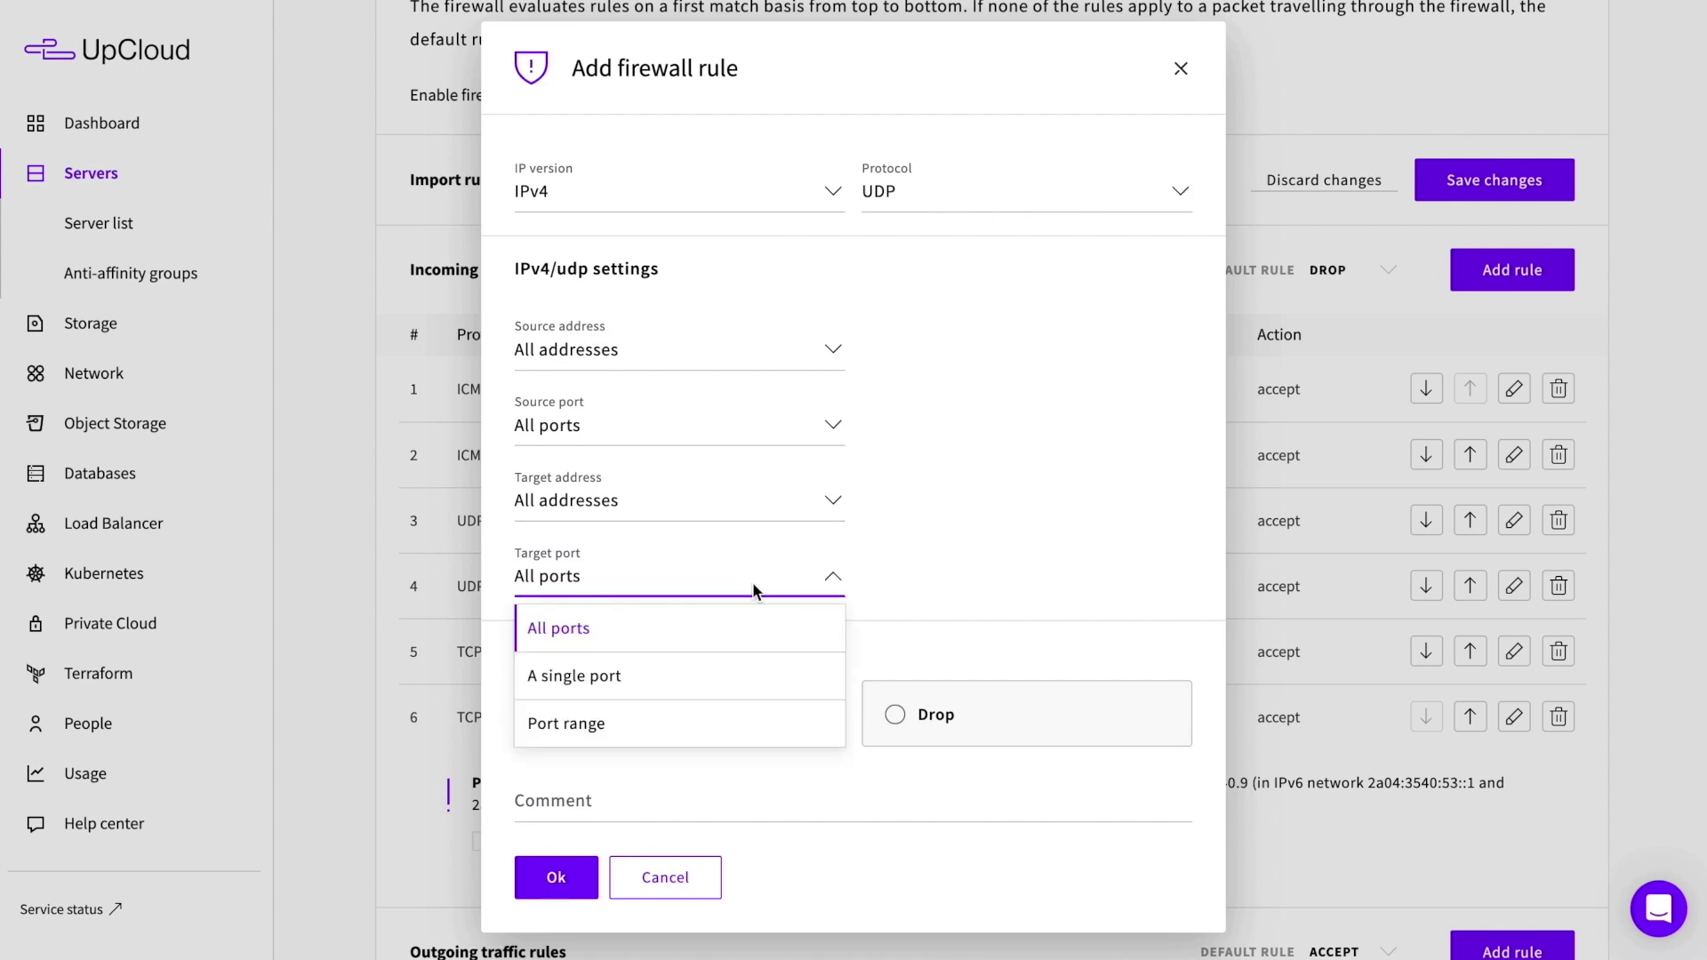
pyautogui.click(724, 679)
pyautogui.click(938, 567)
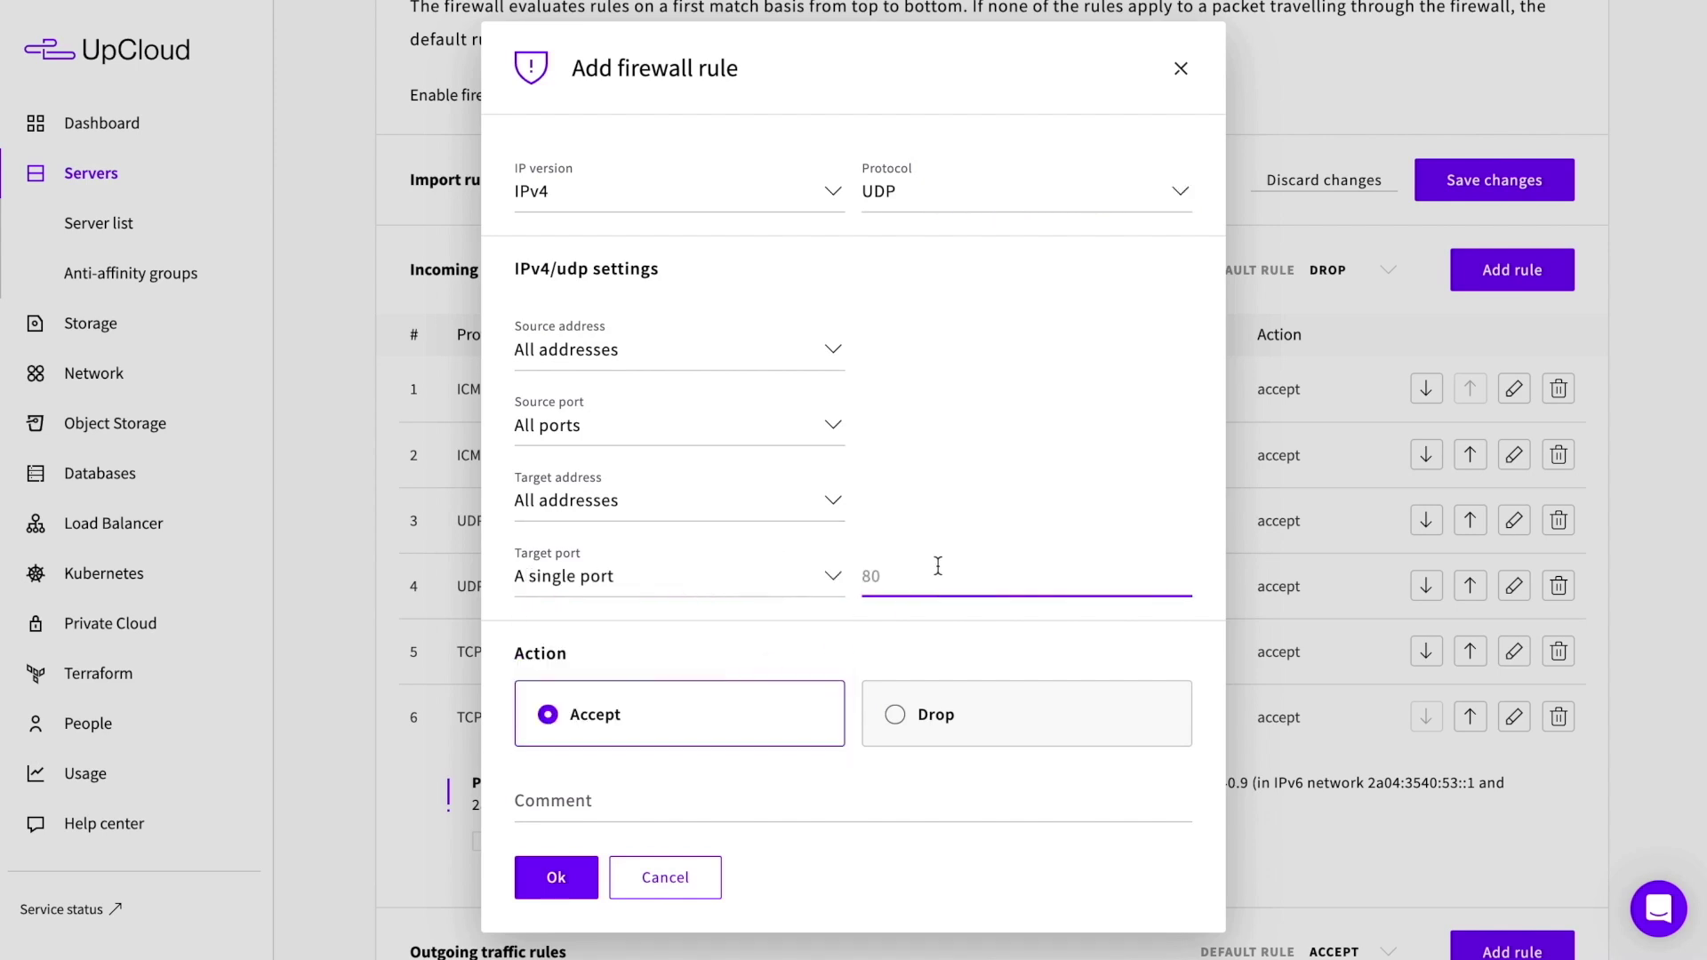
pyautogui.write('51820')
pyautogui.click(635, 797)
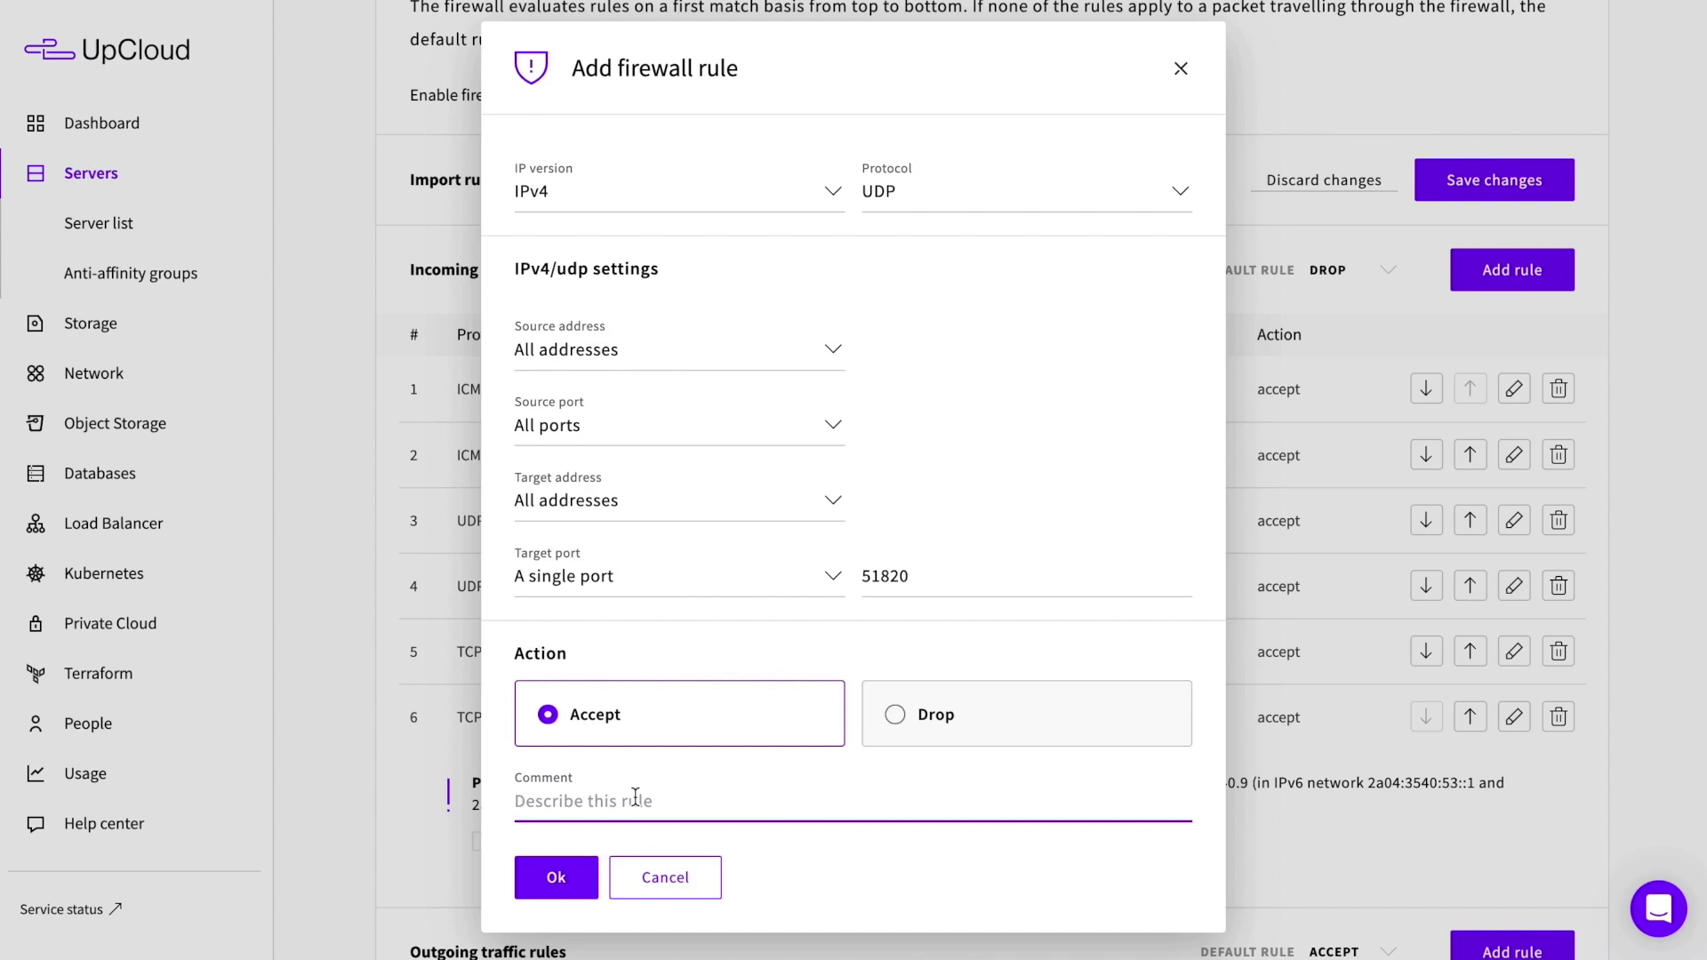
pyautogui.write('Wireguard')
pyautogui.click(596, 858)
pyautogui.scroll(-1, 754, 758)
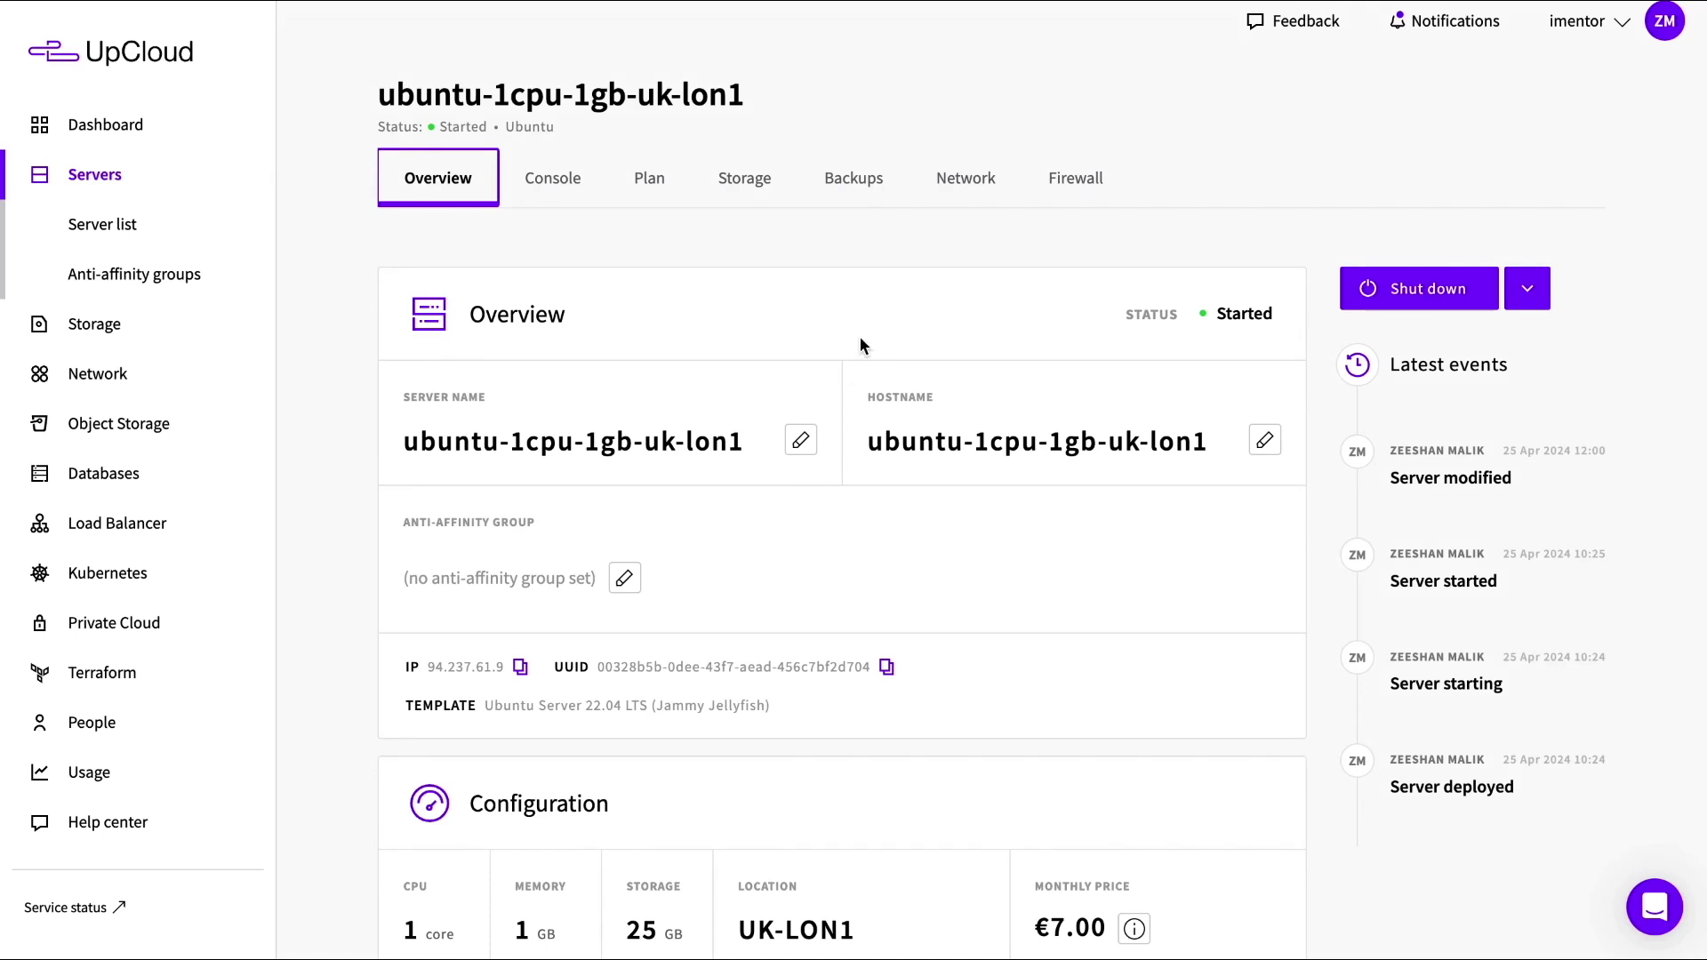
# - Choose the Day plan for the server's simple scheduled backups and go to its schedule time
pyautogui.click(859, 197)
pyautogui.scroll(-2, 847, 390)
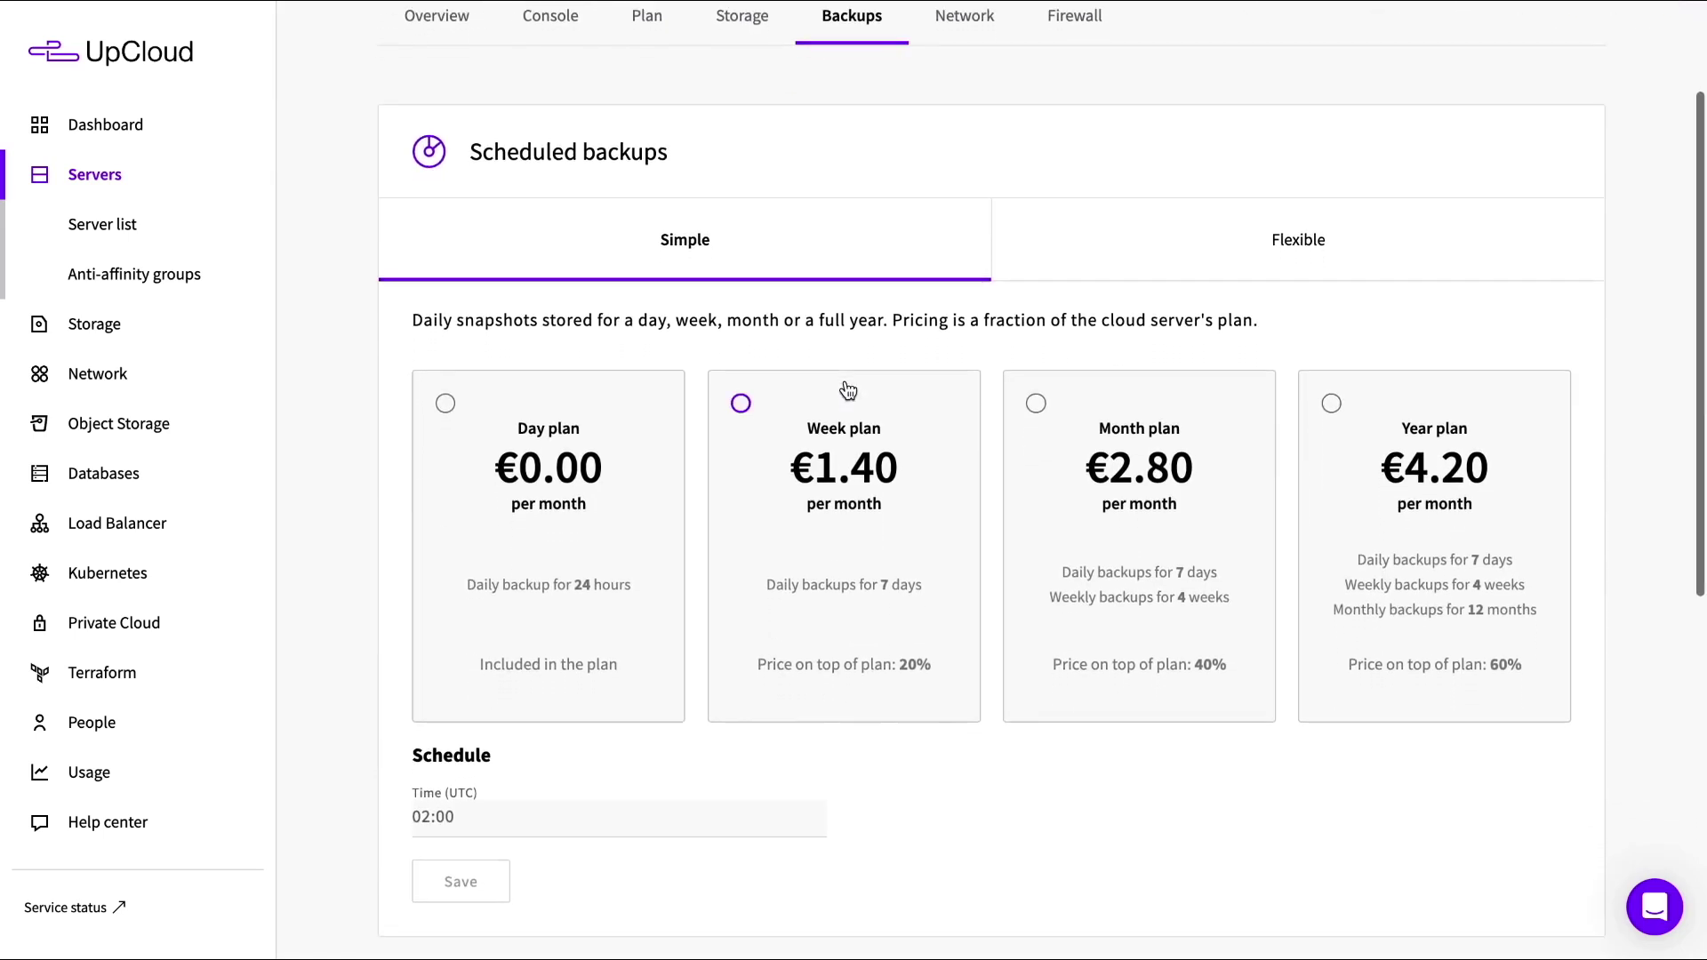
pyautogui.click(447, 402)
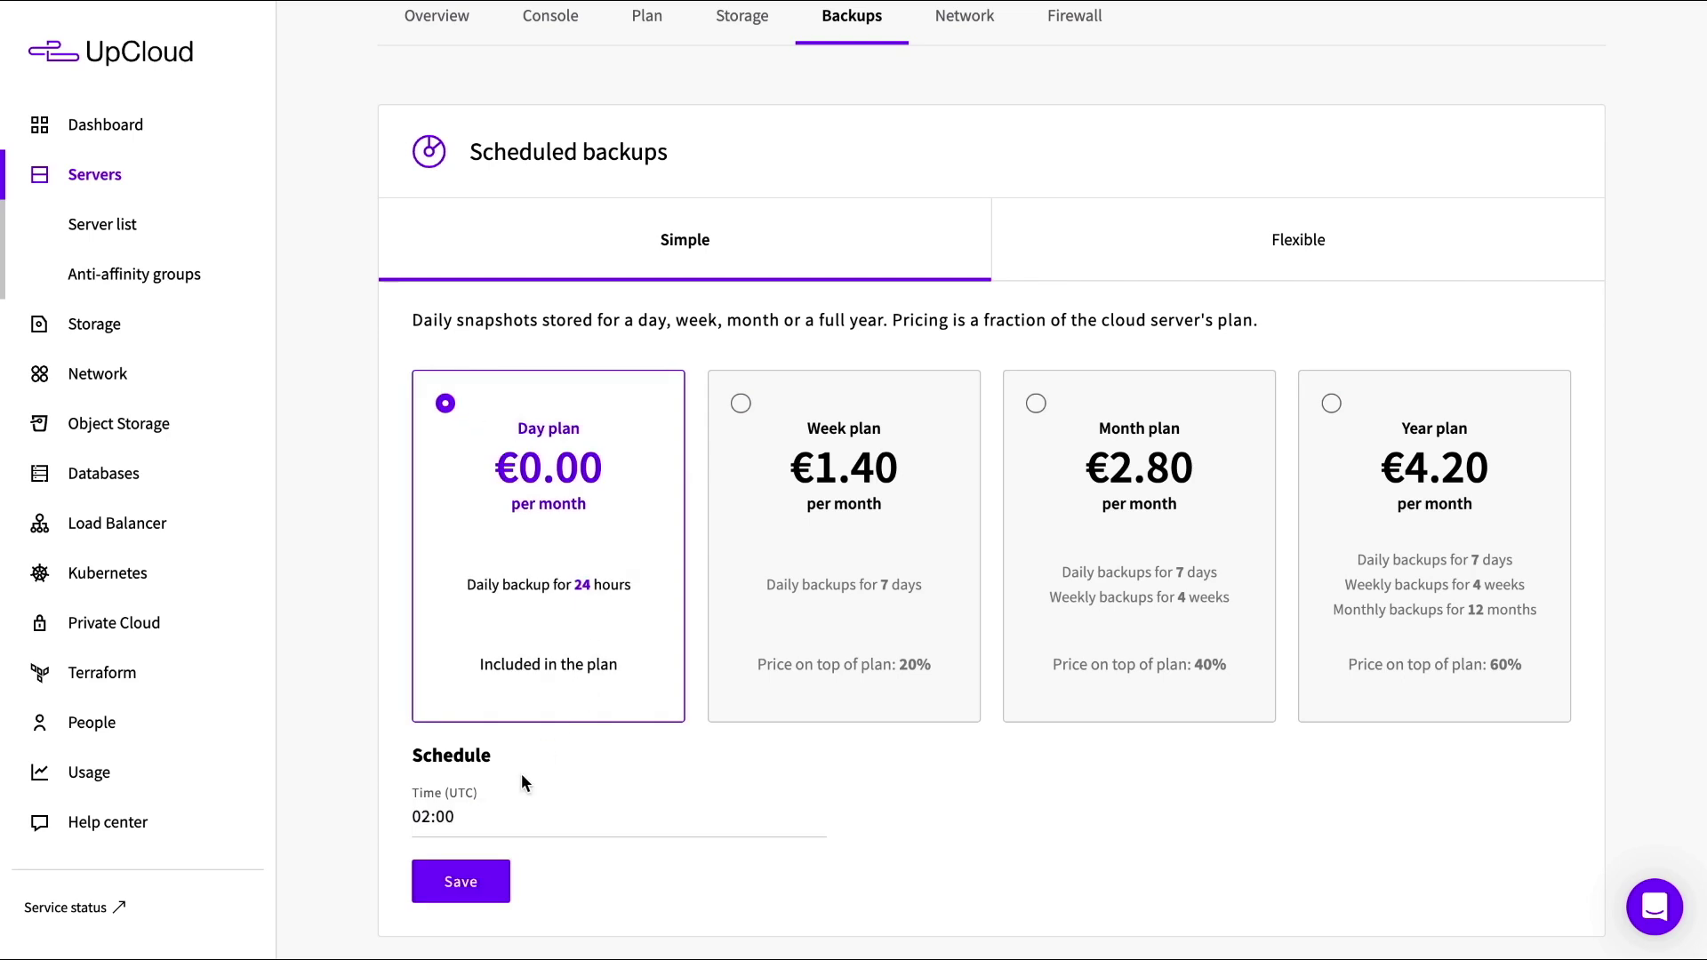
pyautogui.click(405, 815)
pyautogui.click(402, 816)
pyautogui.scroll(2, 754, 514)
pyautogui.scroll(2, 763, 506)
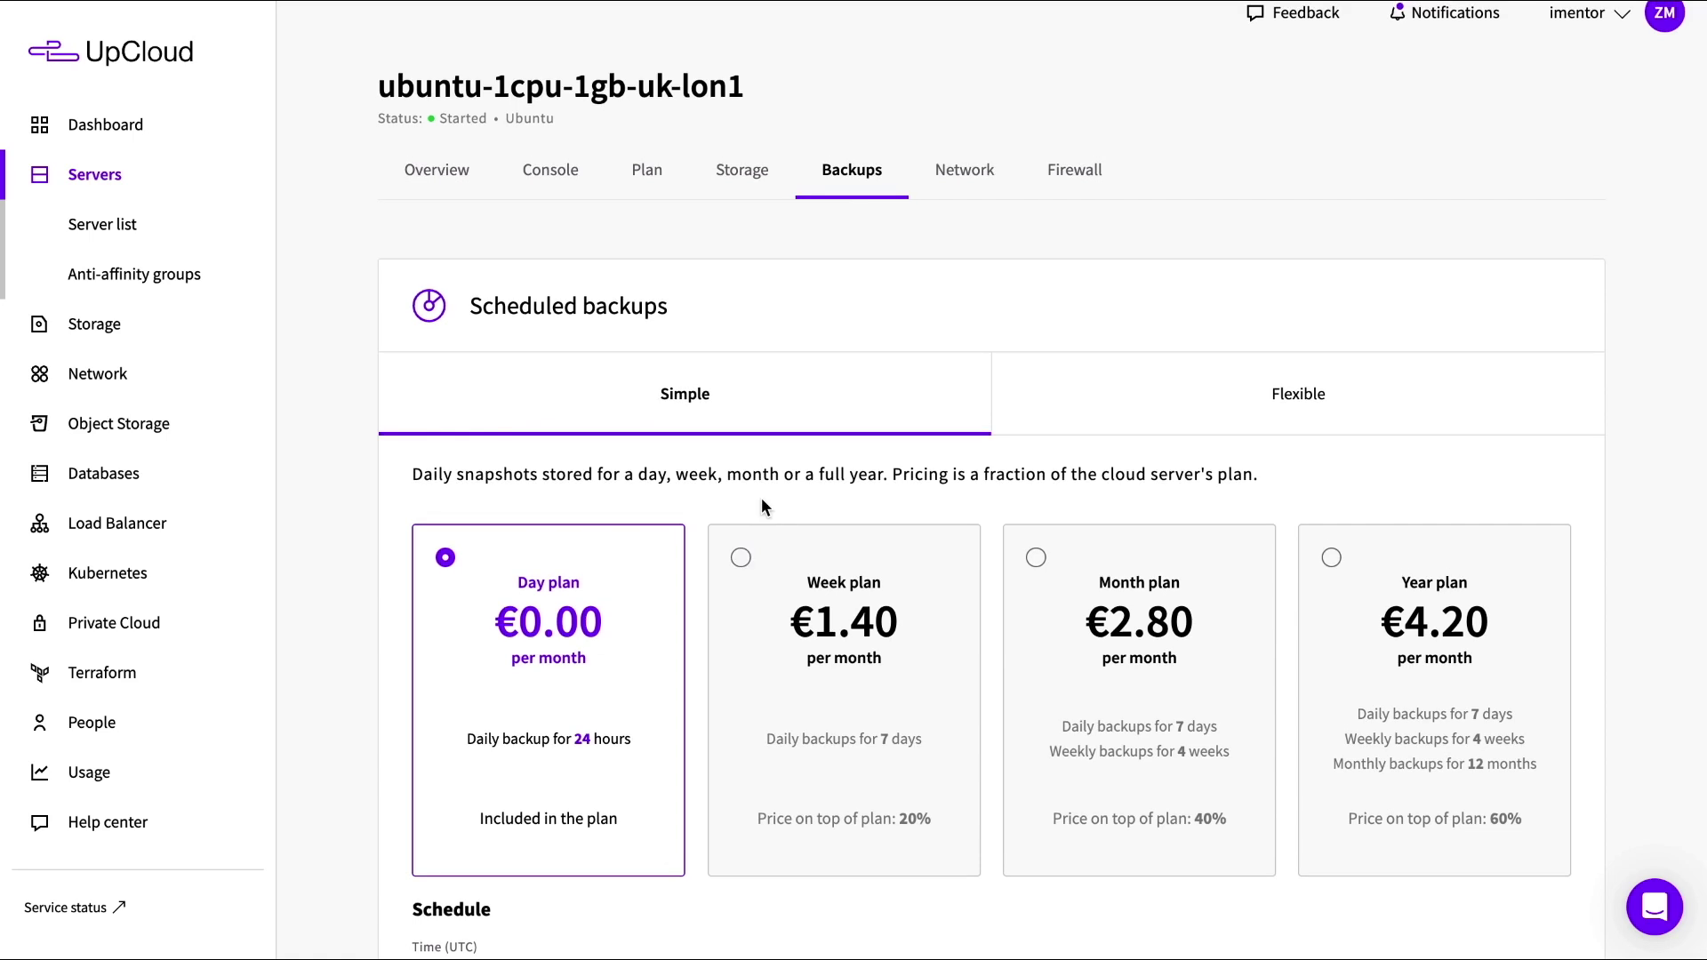
# - Examine the server's attached network interfaces and the options for attaching further IP addresses or networks
pyautogui.click(956, 172)
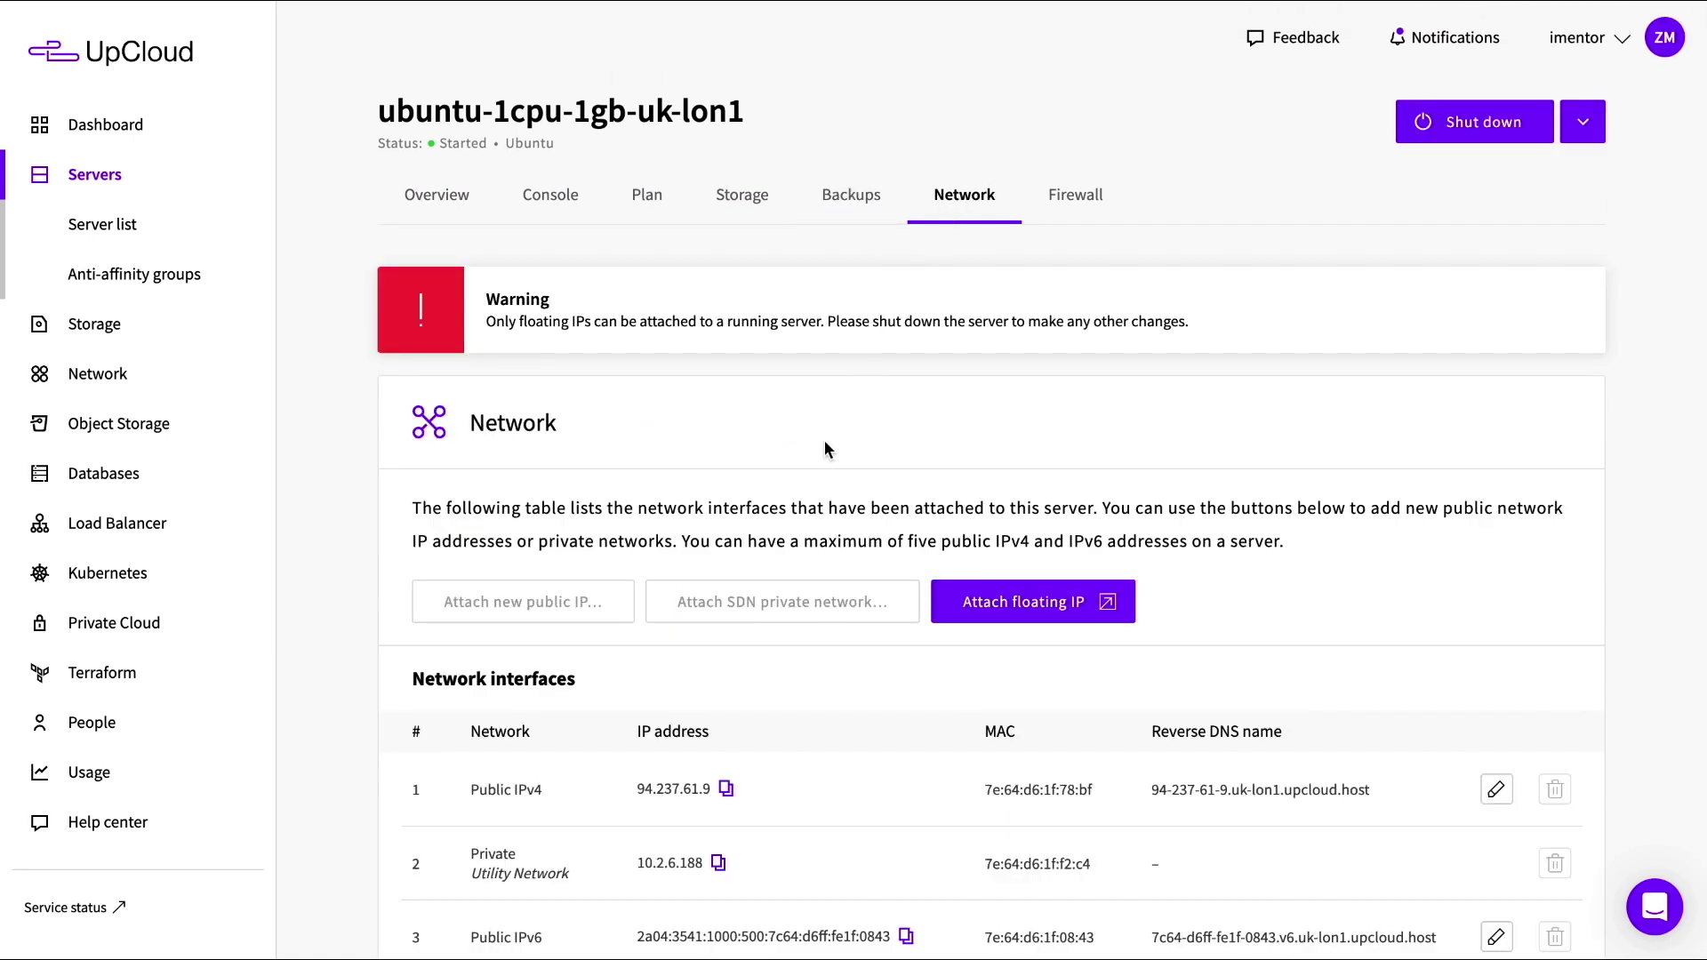
pyautogui.scroll(-2, 824, 441)
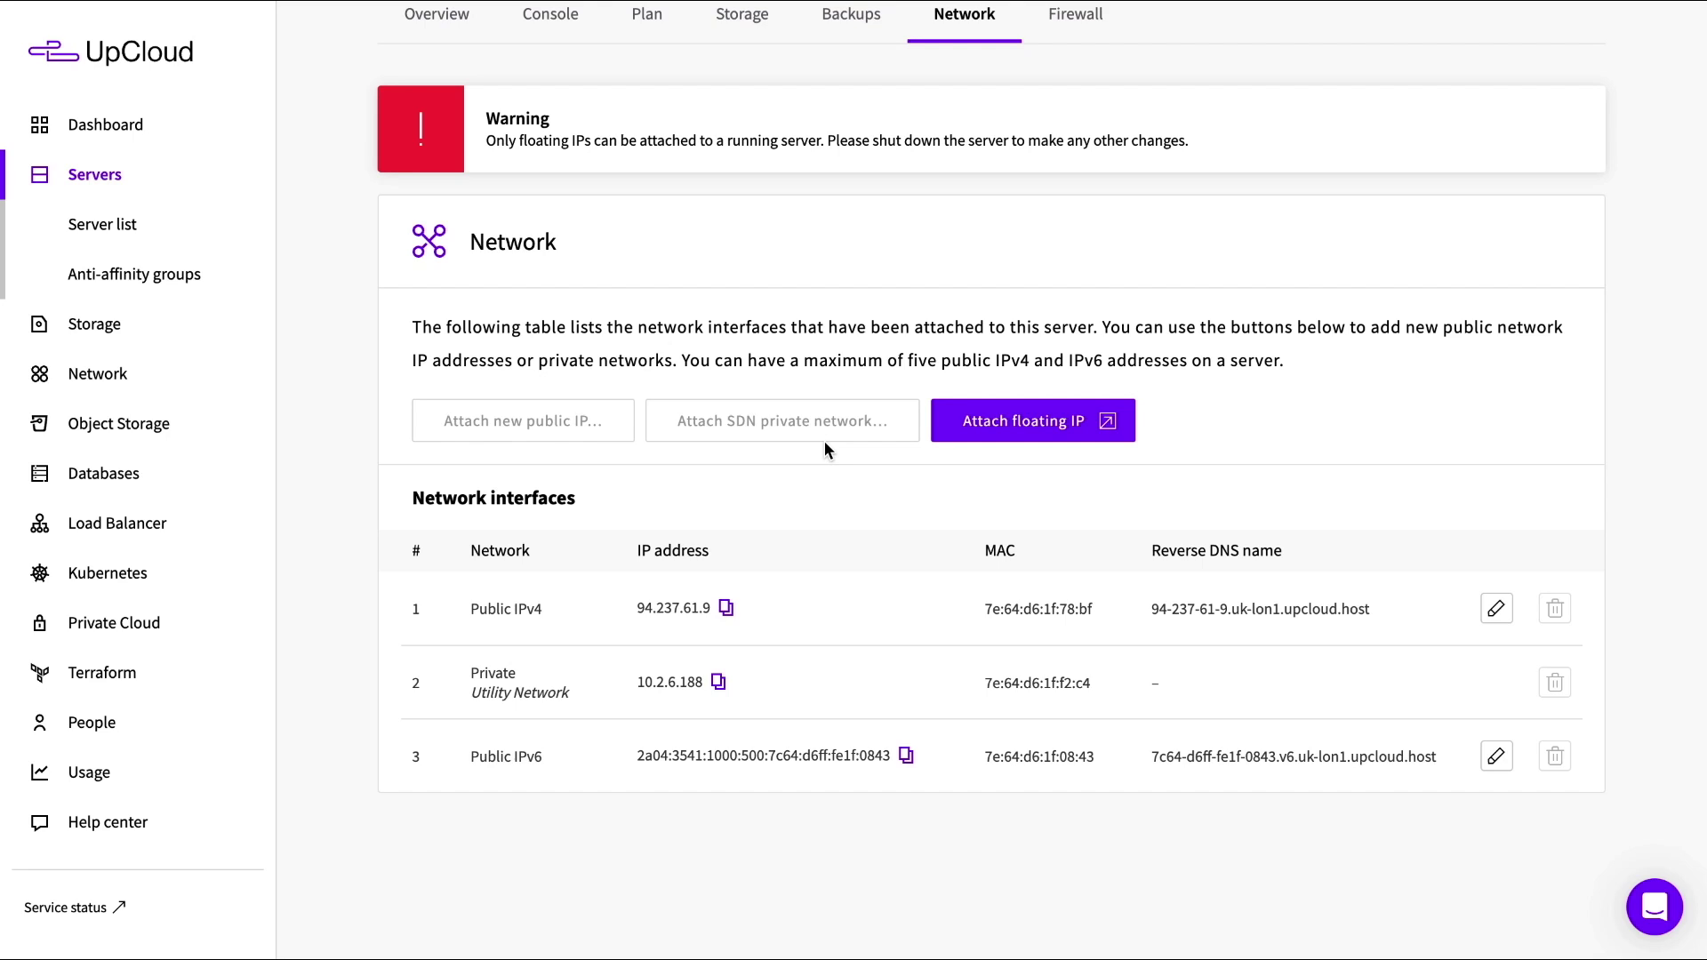
pyautogui.scroll(3, 825, 441)
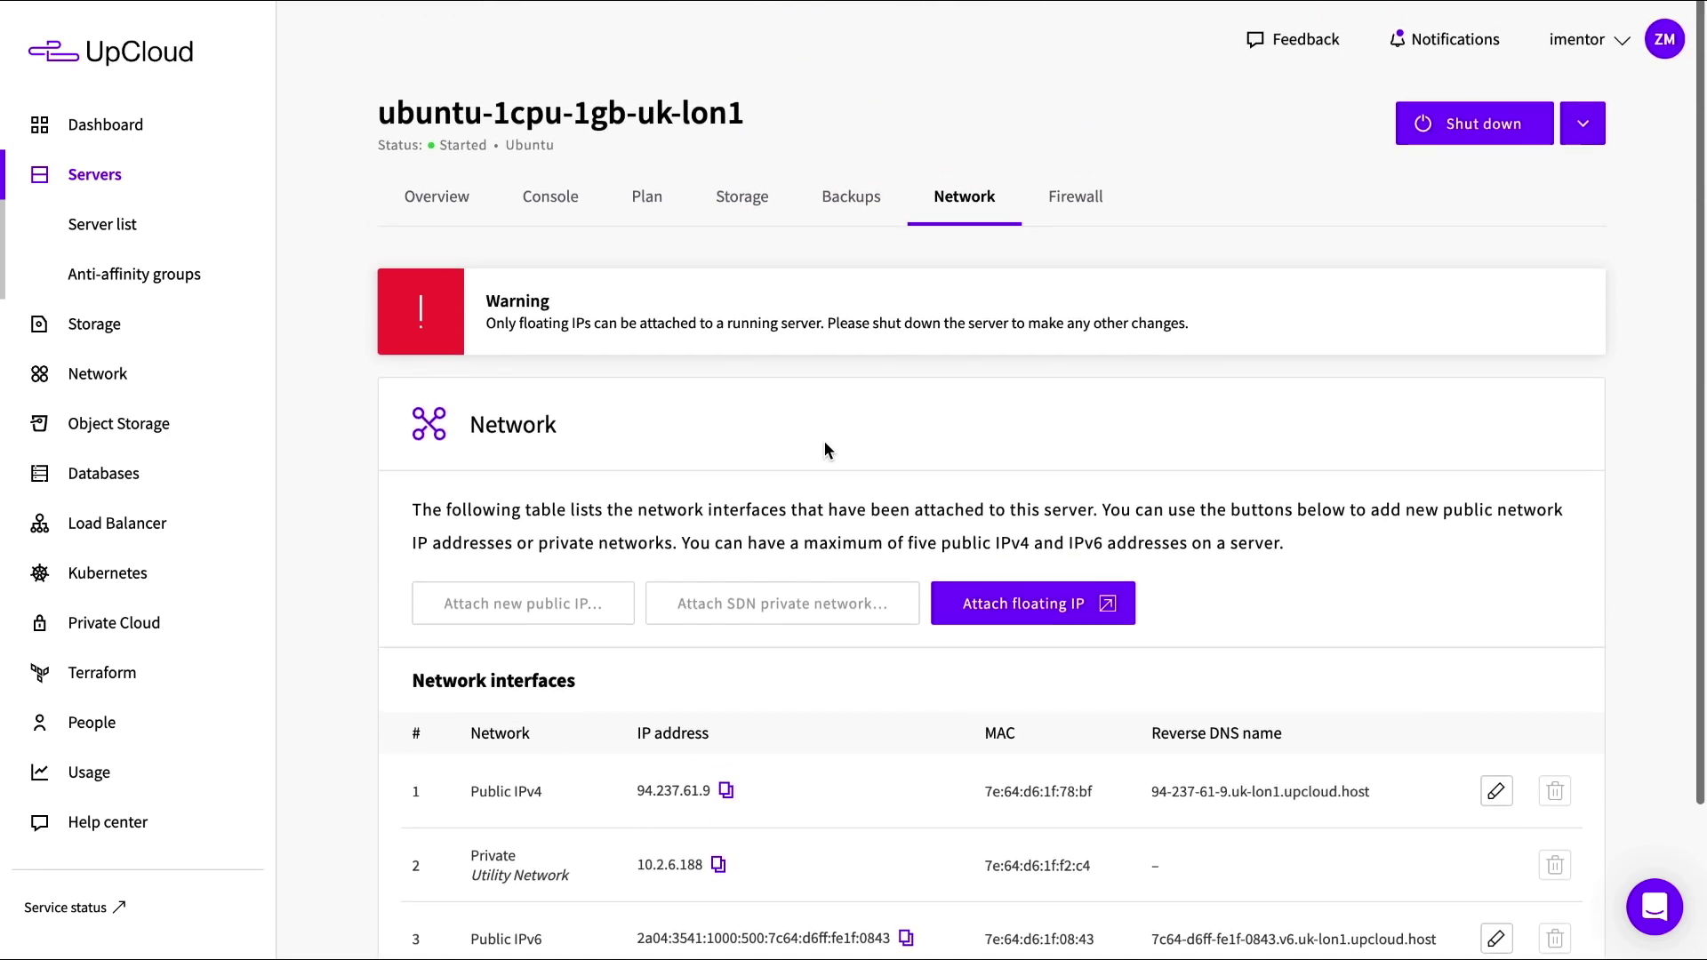